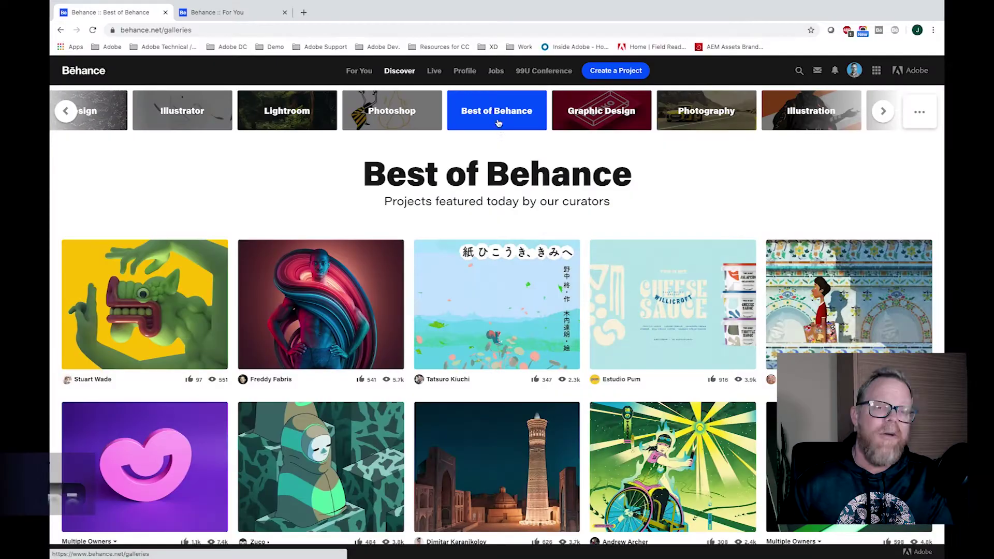
Launch Behance's For You feed from the Resource Links in the Creative Cloud app
scroll(382, 316, down, 5)
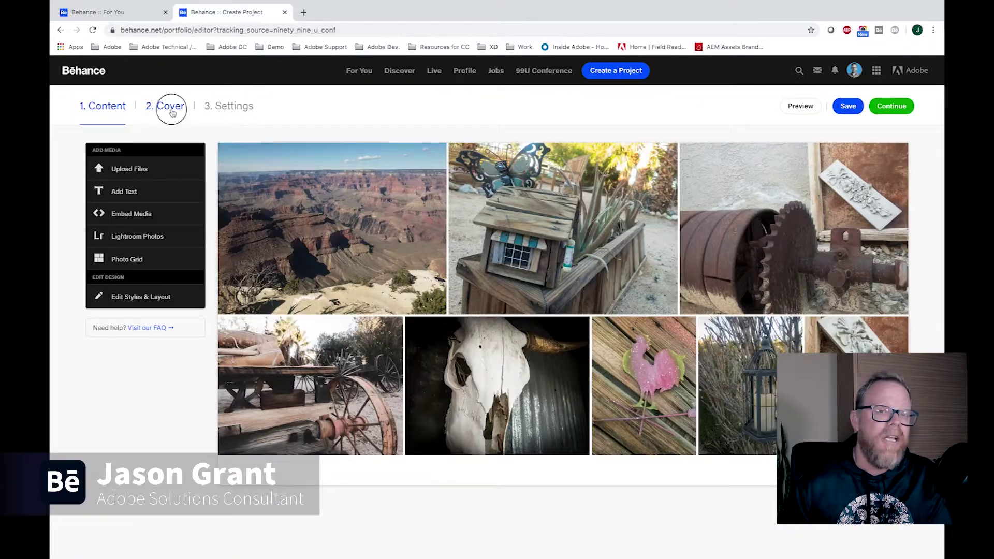
click(171, 107)
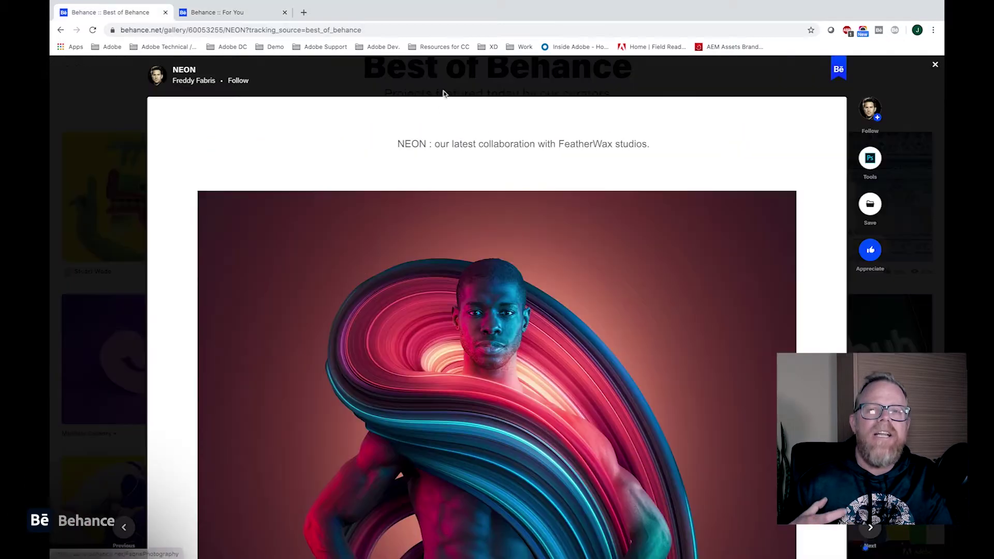
scroll(428, 188, down, 3)
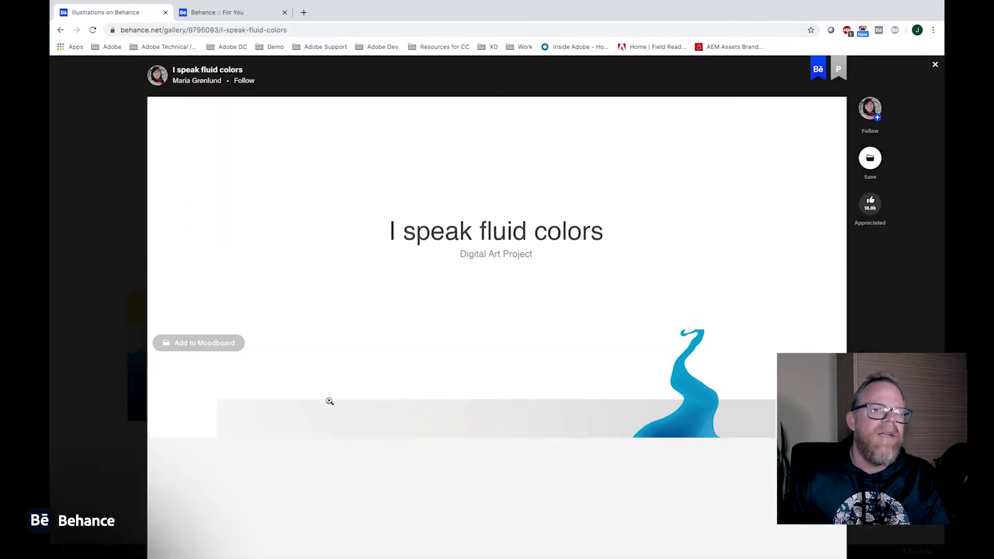
scroll(326, 409, down, 7)
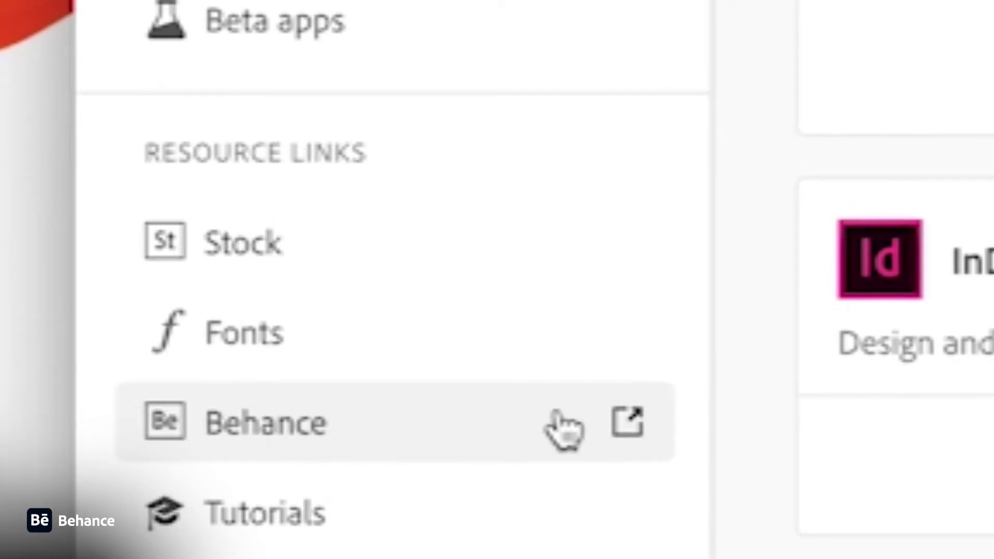
click(629, 426)
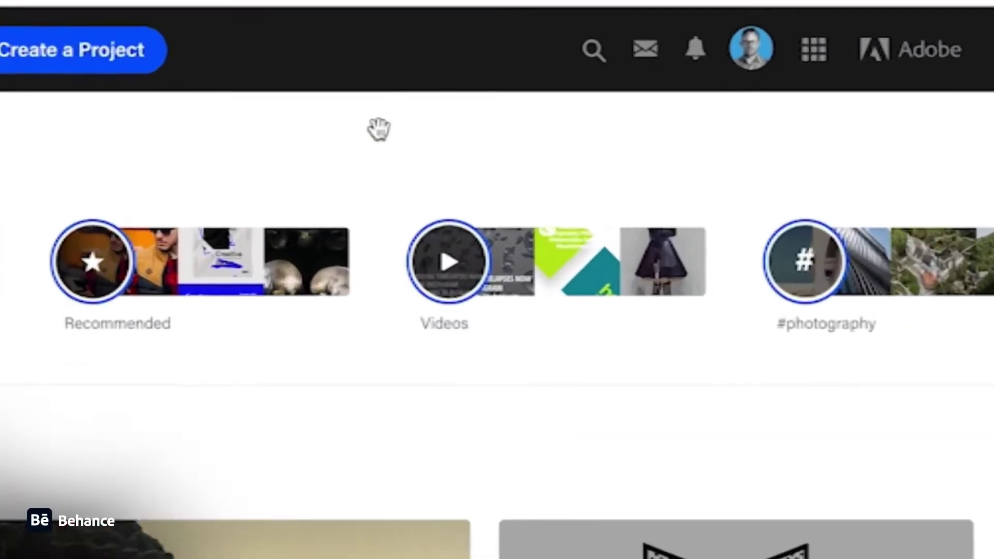
click(893, 72)
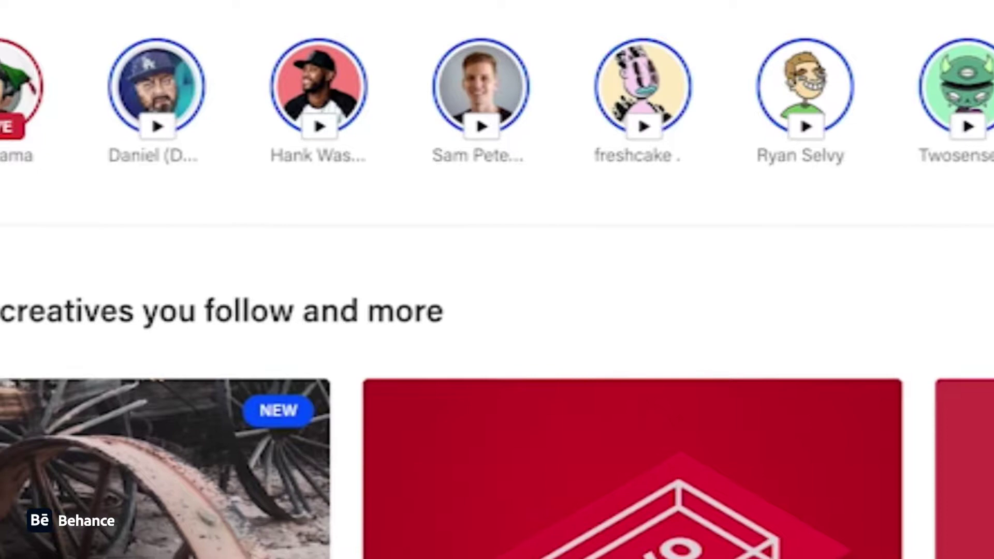
scroll(316, 142, right, 10)
scroll(316, 143, left, 5)
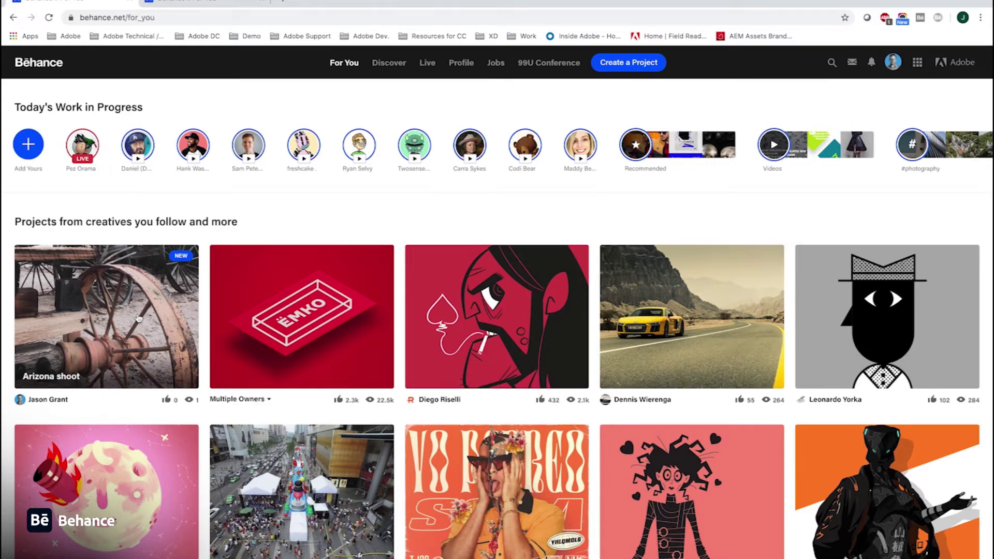
click(124, 312)
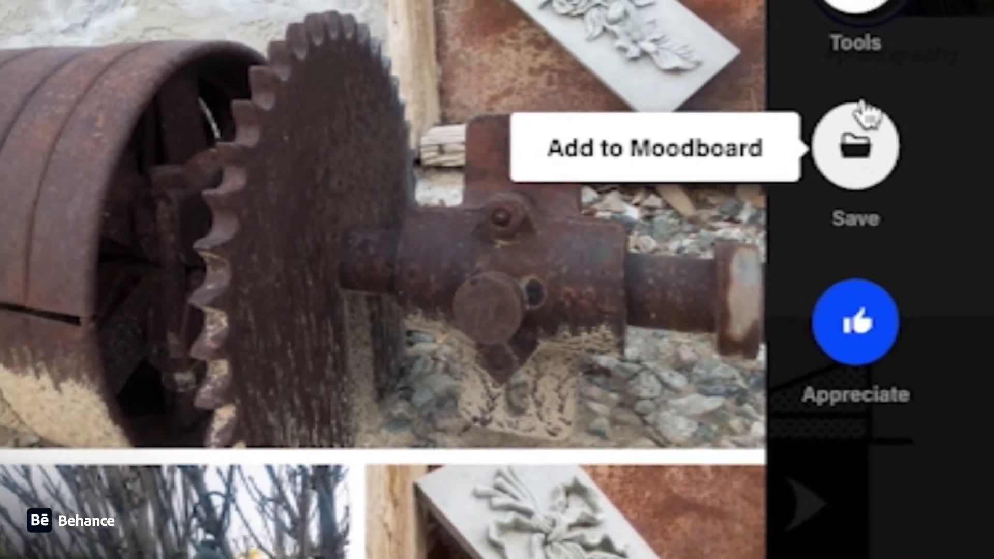
mouse_move(872, 8)
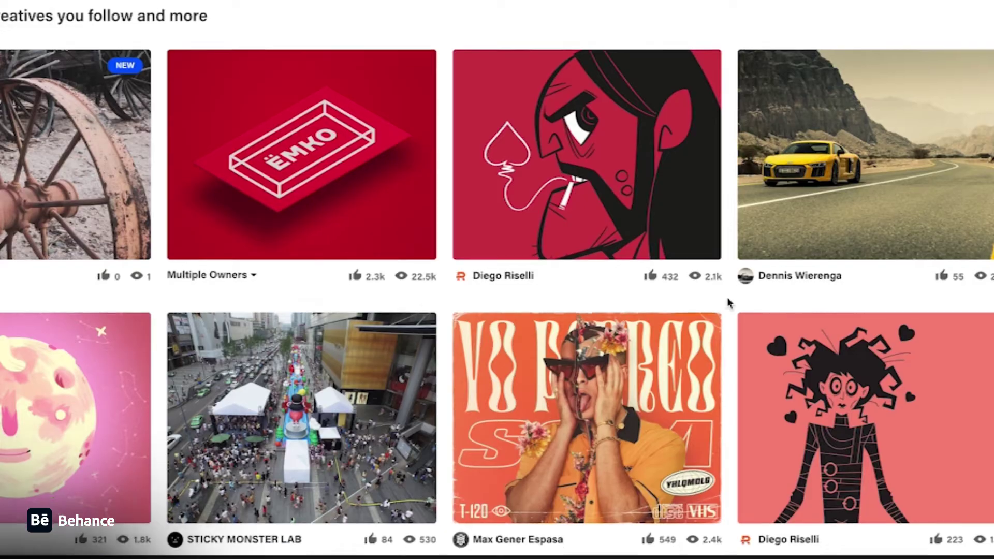
scroll(725, 297, down, 8)
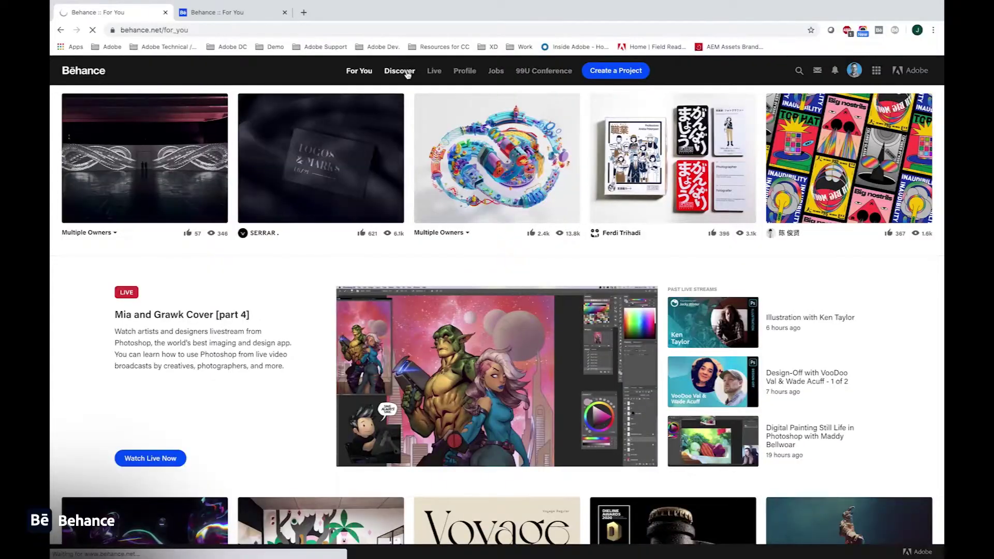
click(394, 68)
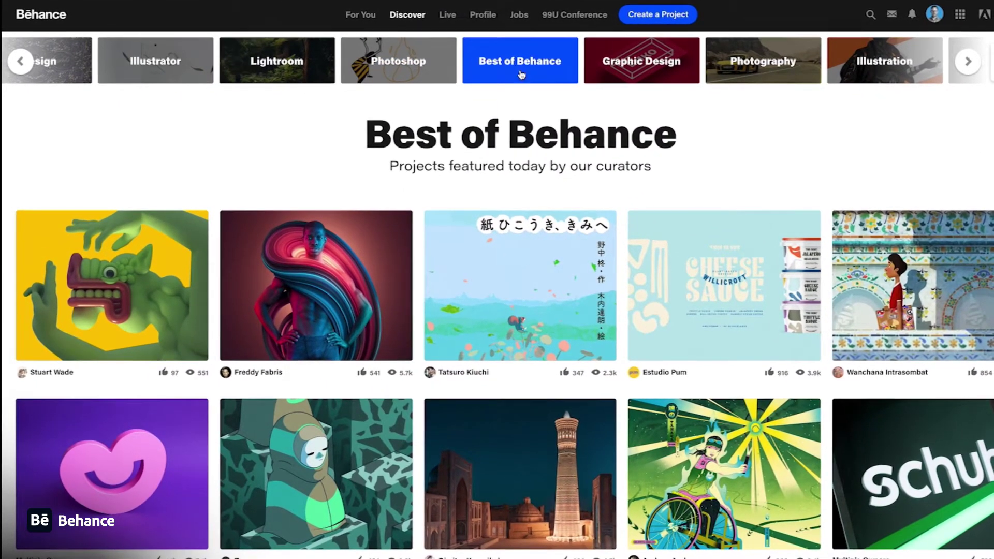
Open the NEON project from the Discover grid, look it over, then close the viewer
scroll(384, 295, down, 7)
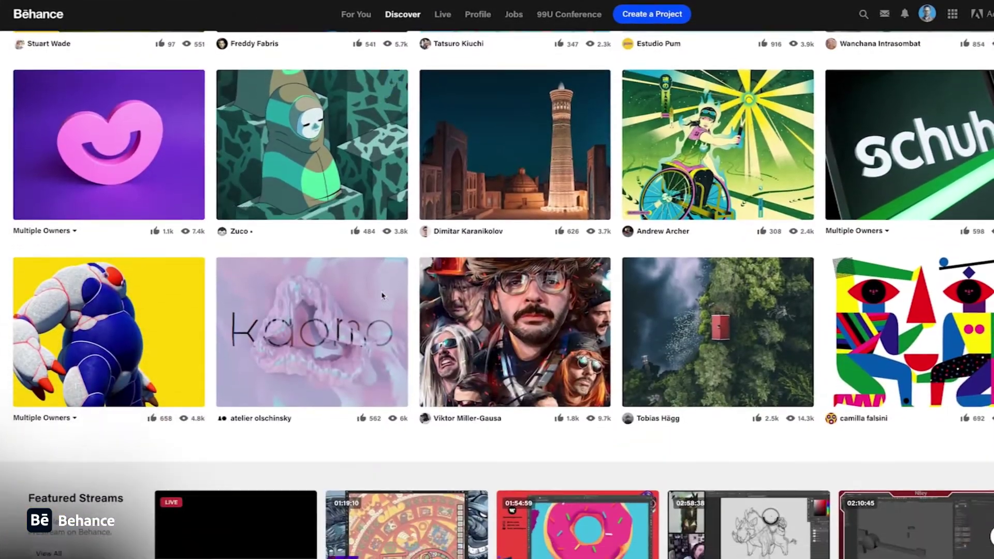
scroll(381, 295, up, 4)
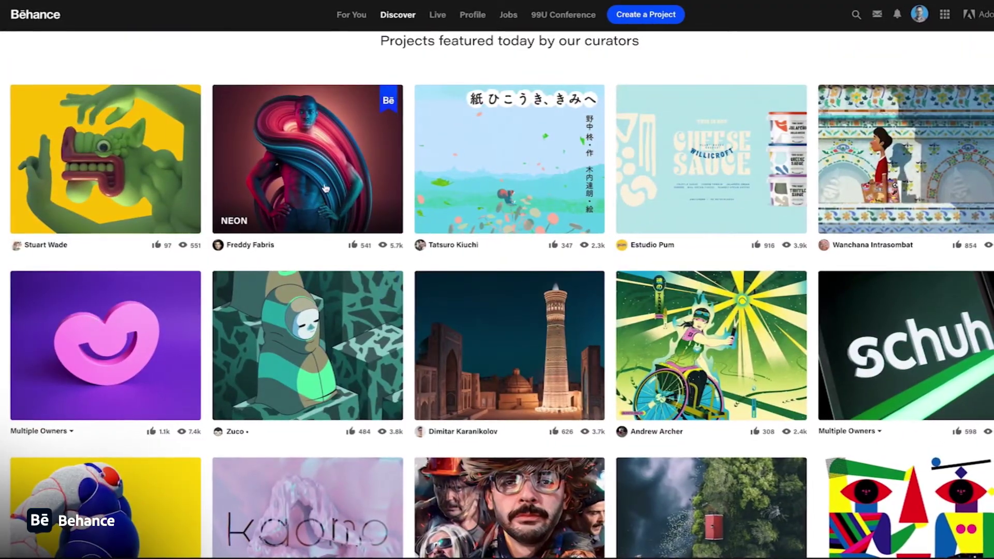
click(322, 184)
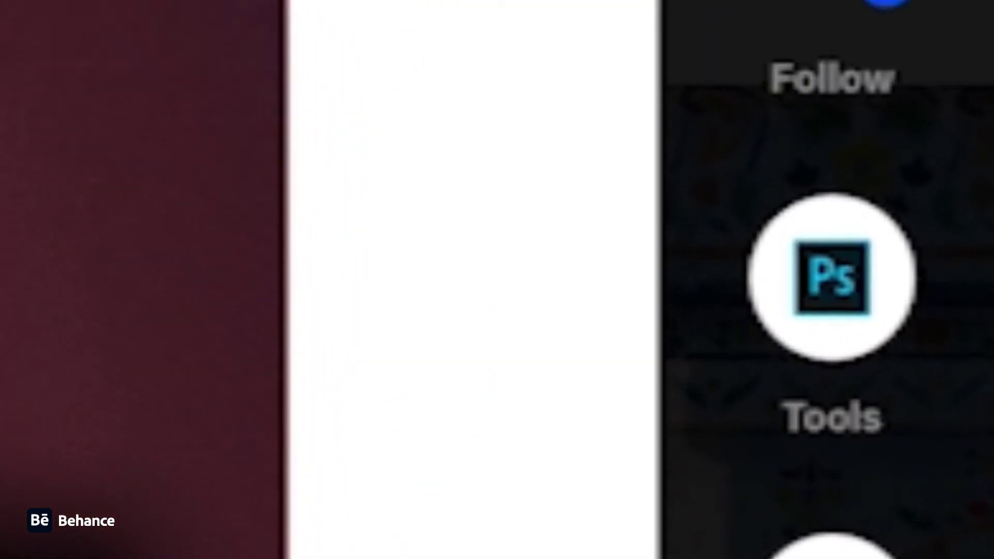
scroll(331, 280, down, 5)
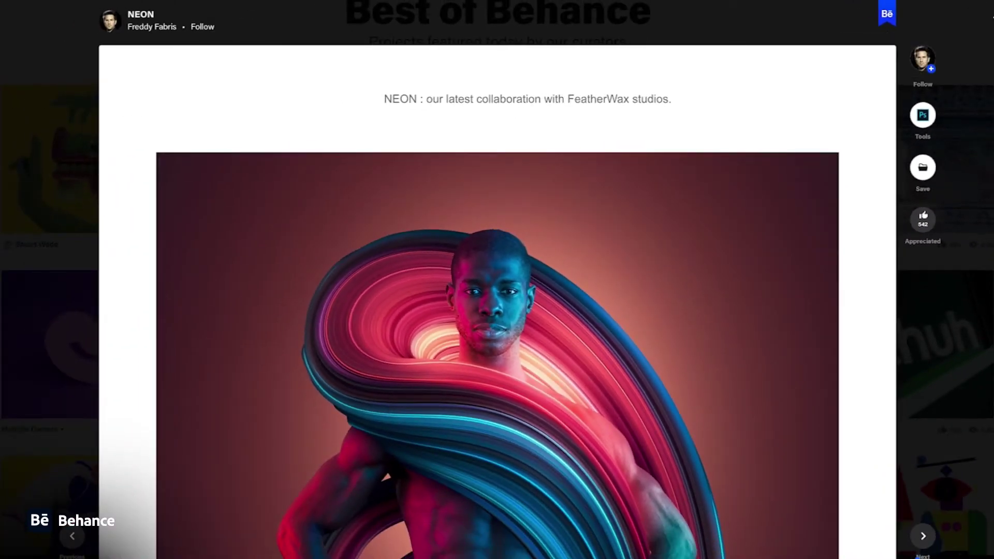
key(Escape)
scroll(414, 259, down, 1)
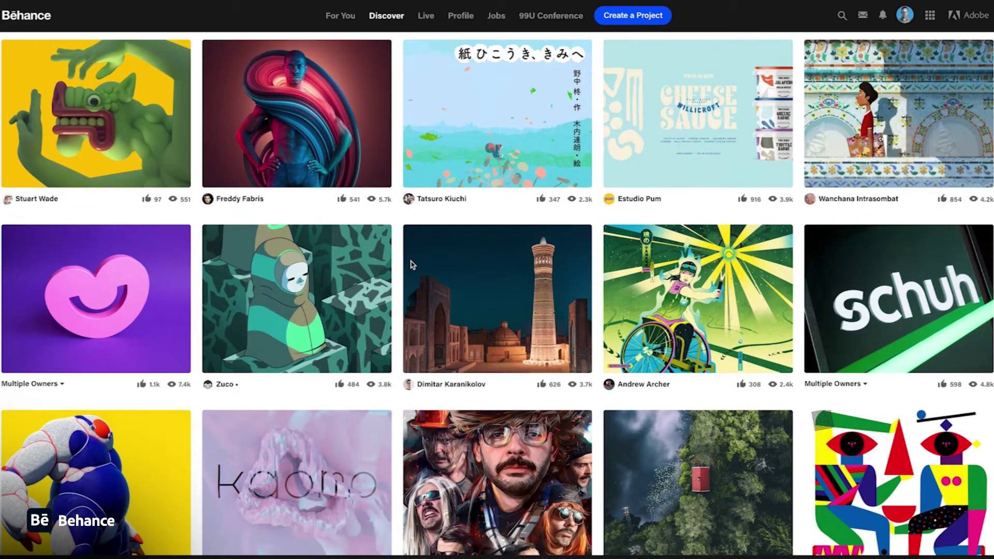
scroll(410, 262, up, 4)
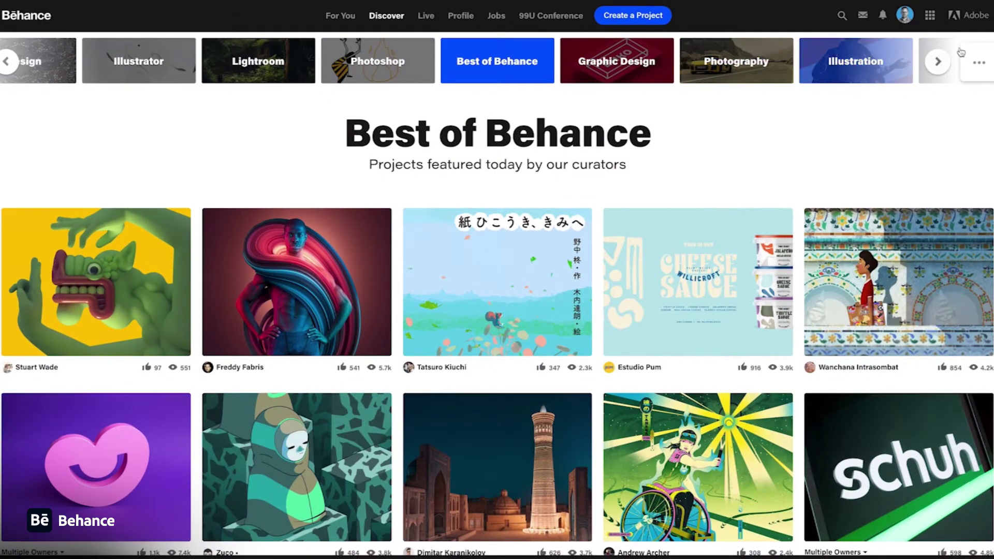
Show all galleries and open the Creative Challenges gallery of community projects
click(972, 61)
scroll(713, 291, down, 3)
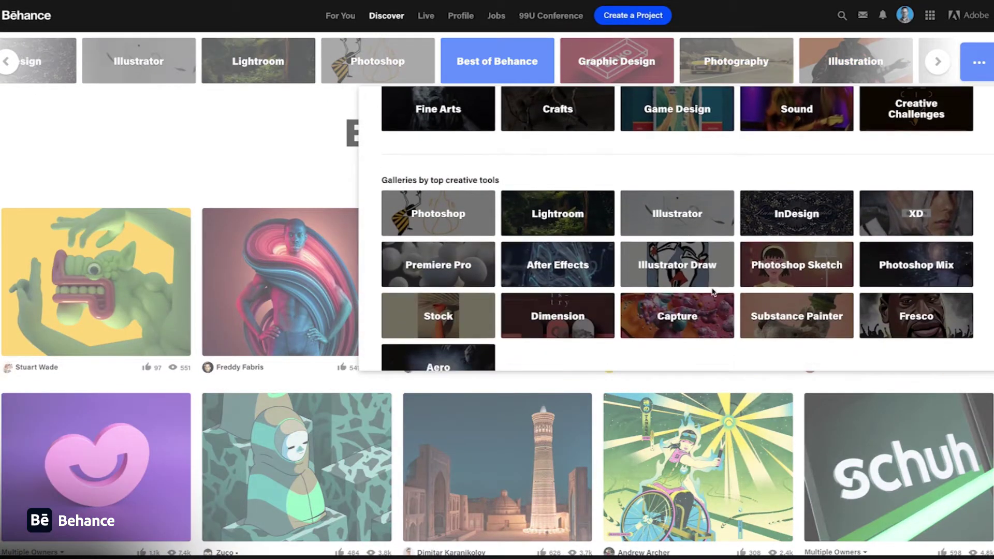
scroll(781, 219, up, 3)
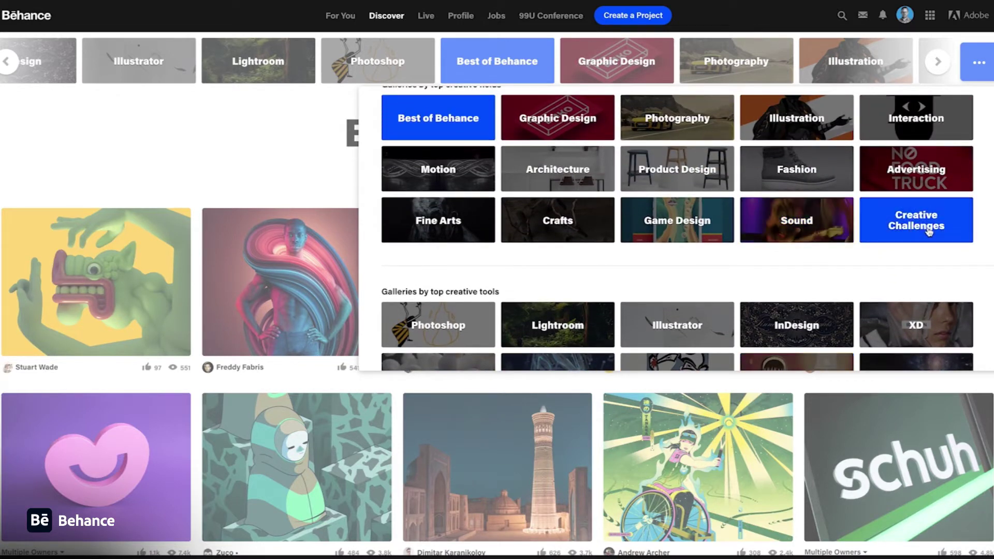
click(929, 232)
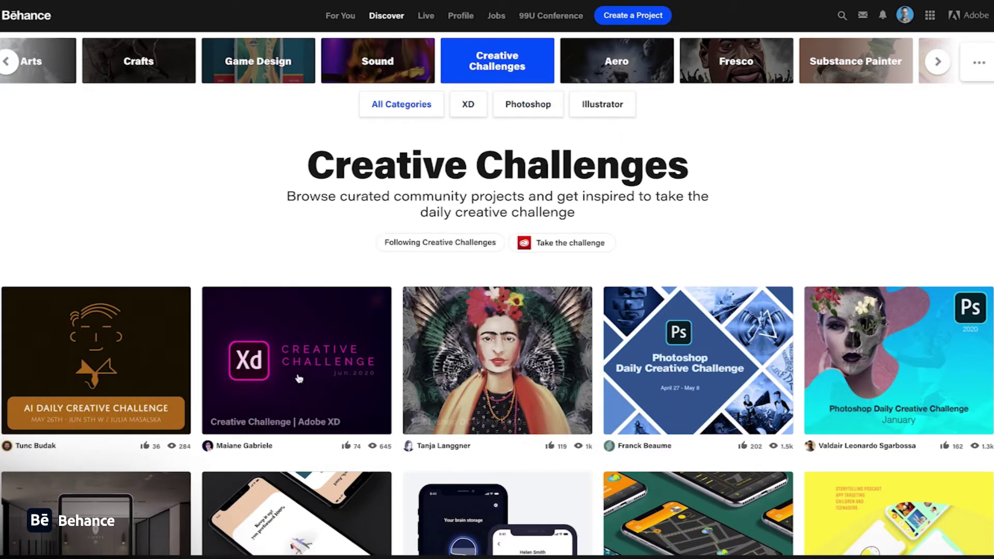
click(425, 17)
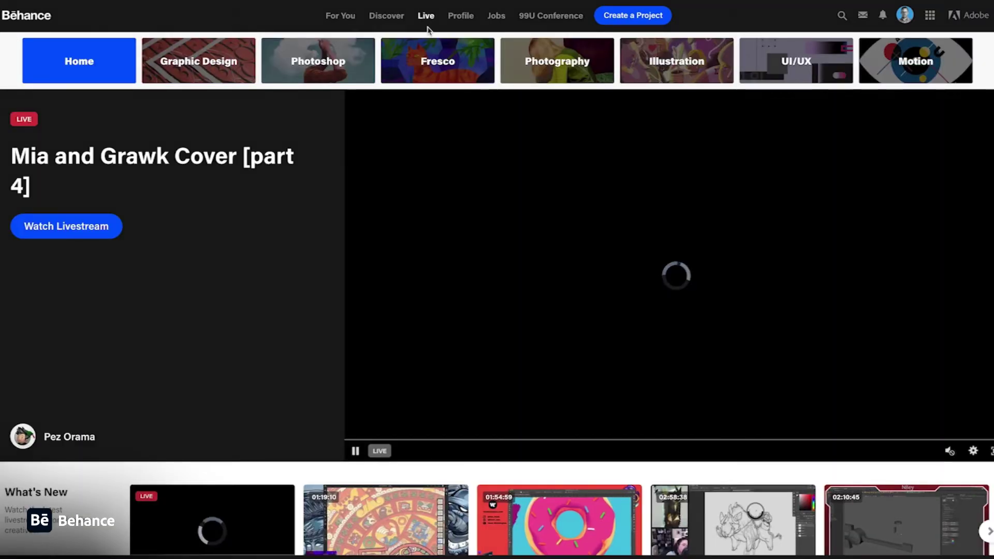
Browse the Behance Live livestreams, then go to your own profile page
scroll(231, 287, down, 10)
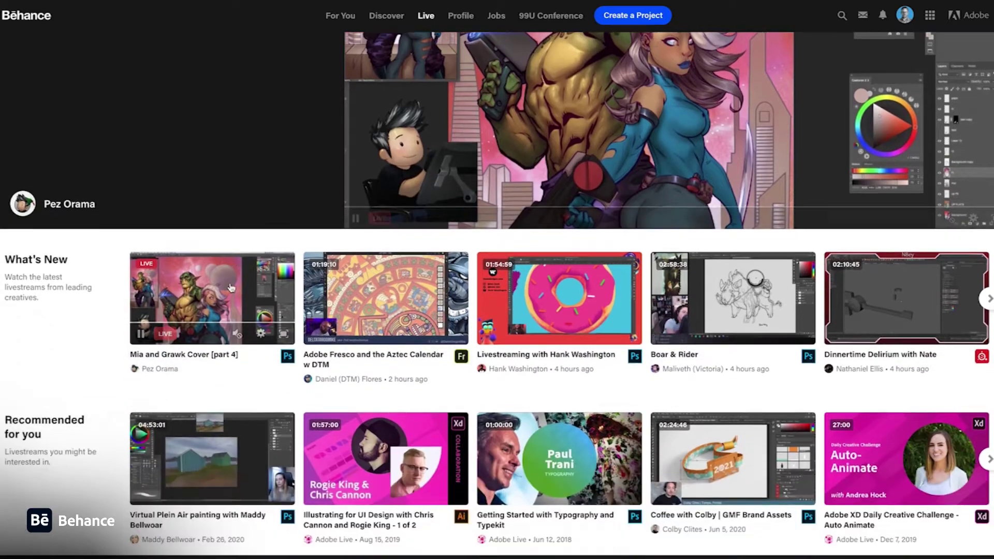
scroll(230, 287, down, 2)
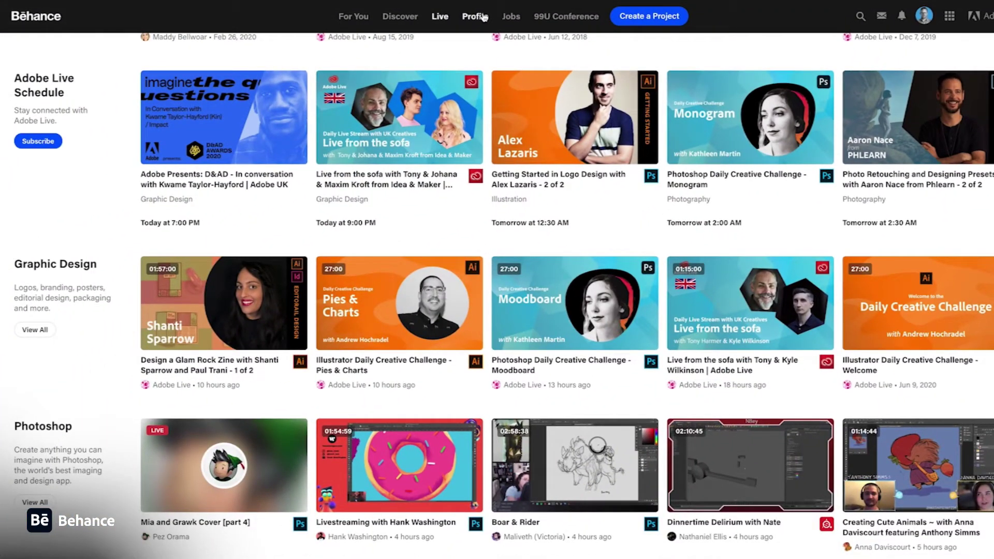
click(483, 17)
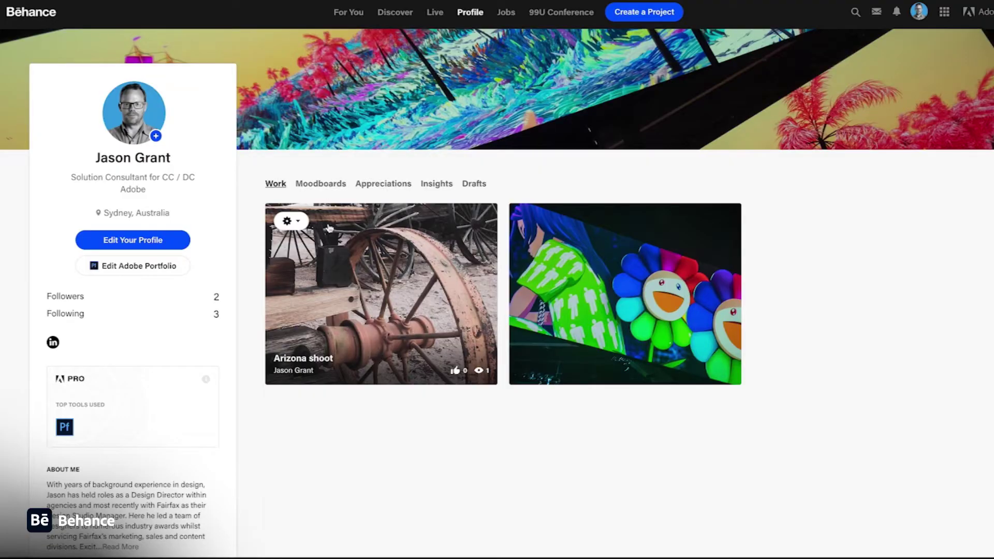
View the 'I speak fluid colors' project in the profile's Illustrations moodboard, then close it
click(328, 190)
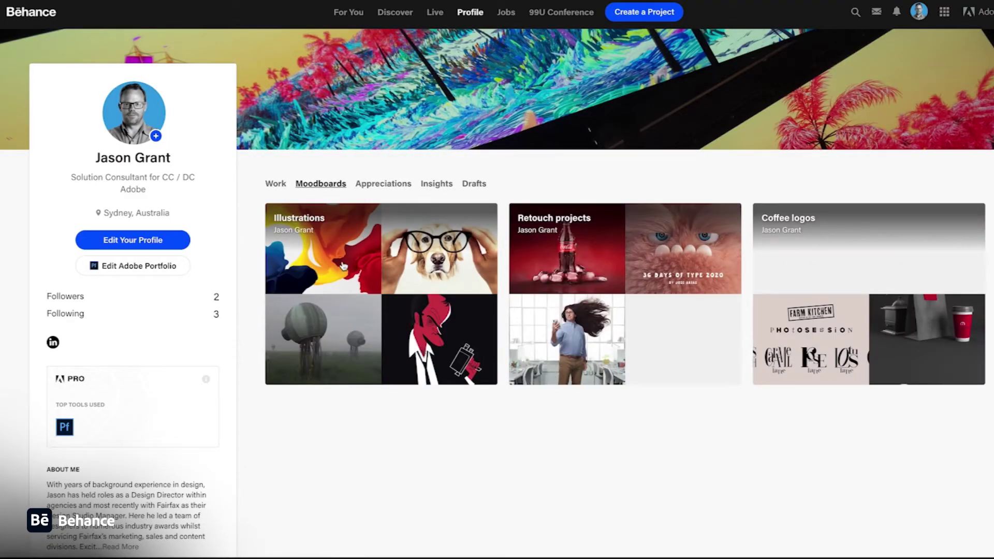
click(343, 266)
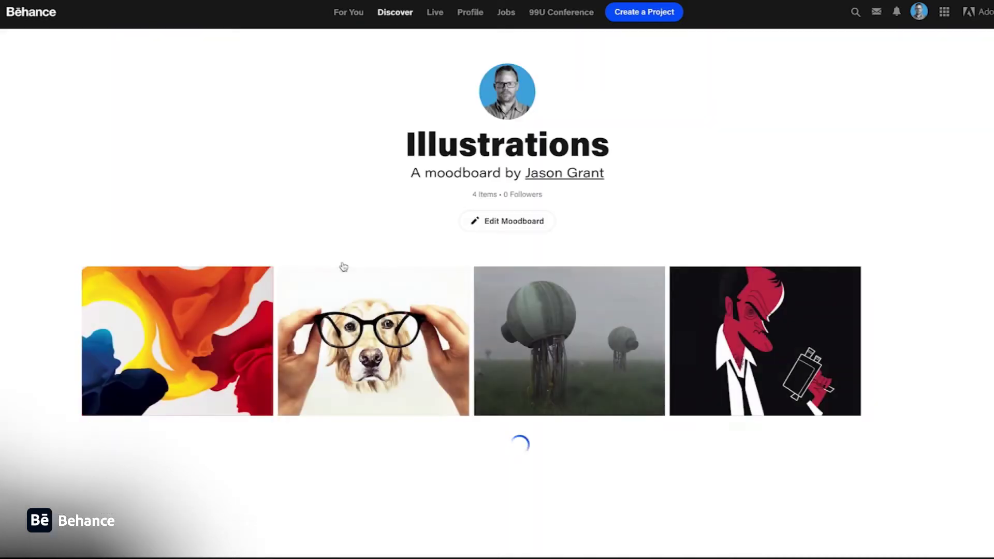
click(178, 337)
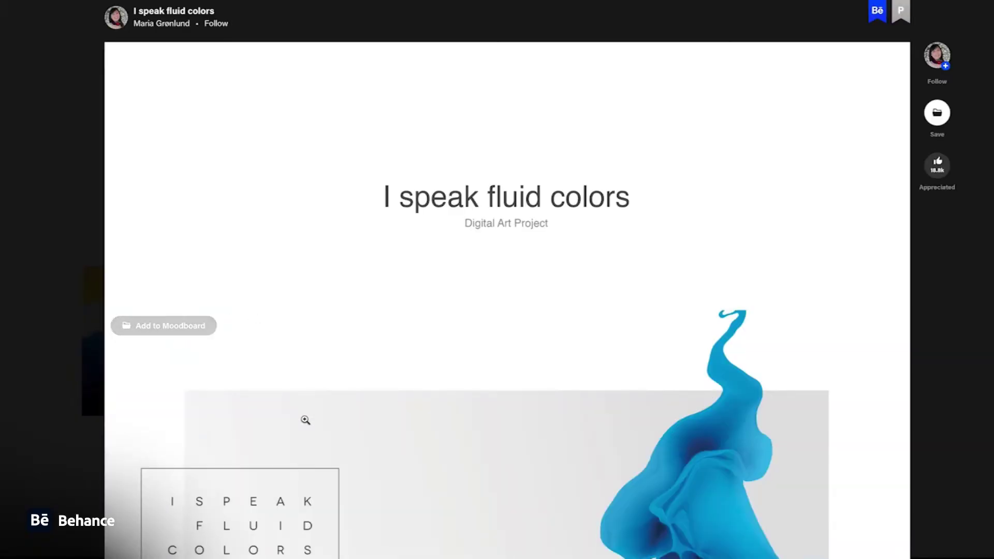
scroll(306, 420, down, 15)
scroll(306, 420, up, 2)
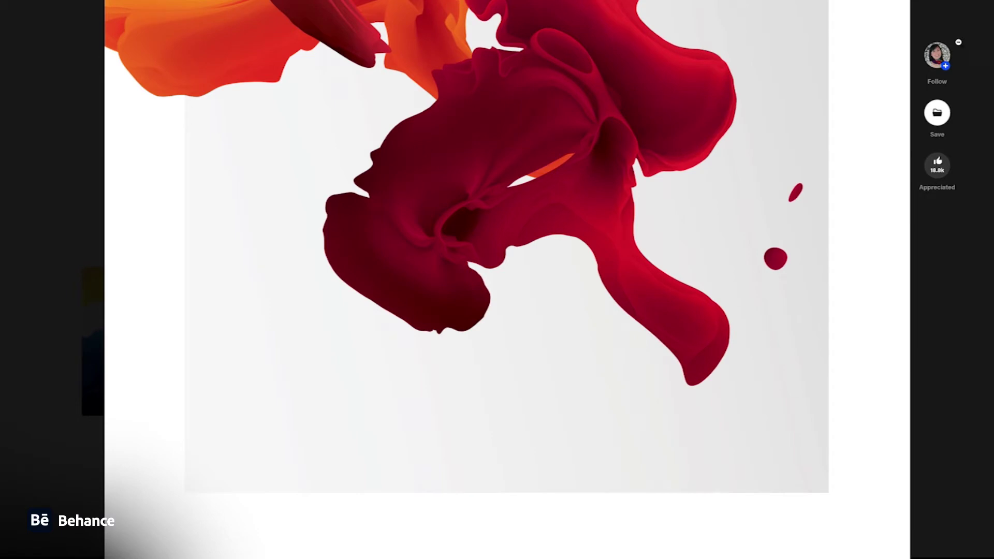
mouse_move(944, 60)
key(Escape)
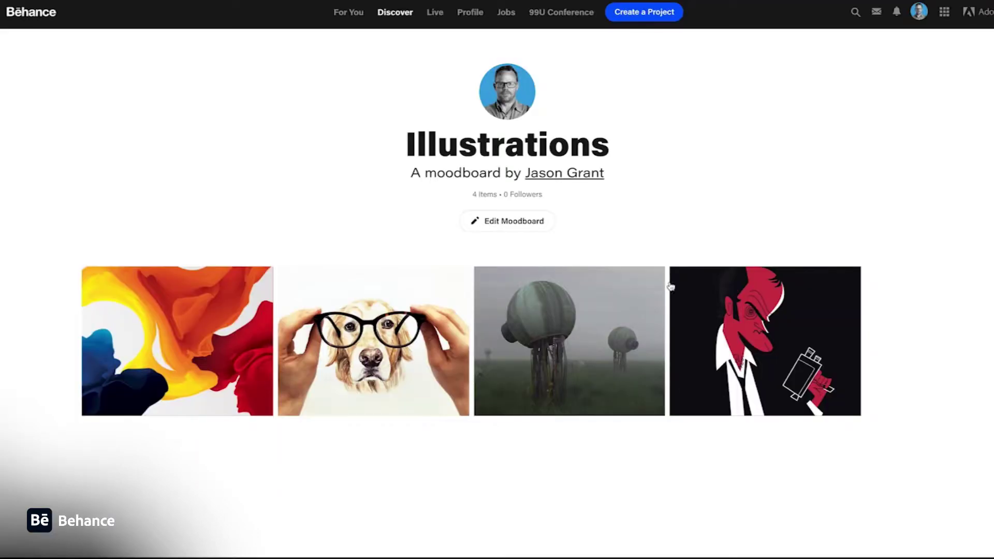
Bring up the Creative Jobs listings with 767 results
click(506, 13)
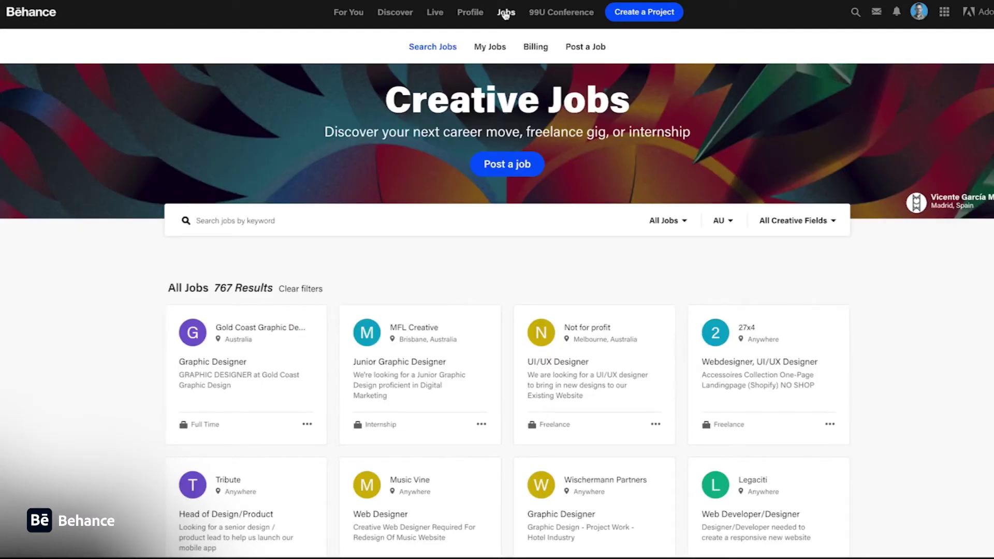
scroll(454, 344, down, 3)
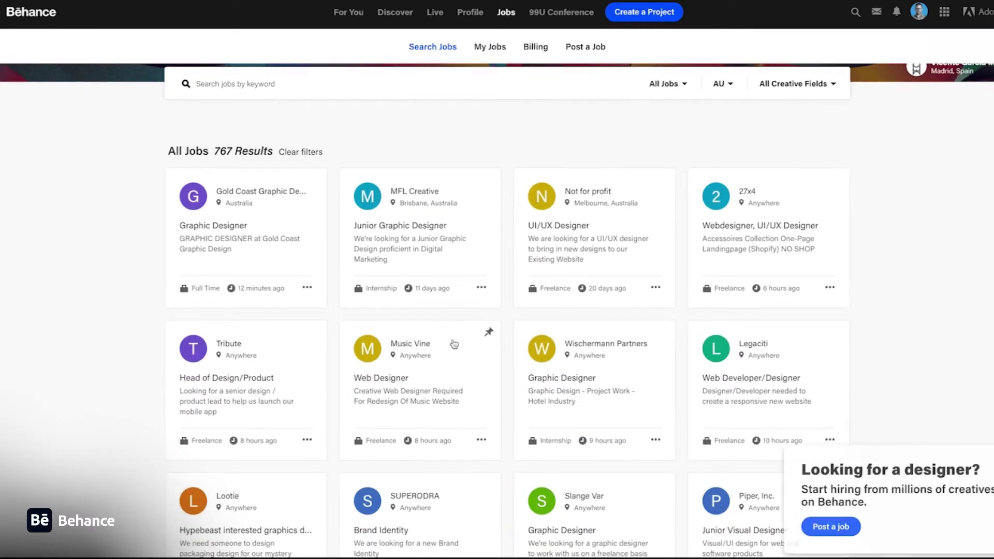
scroll(454, 344, up, 3)
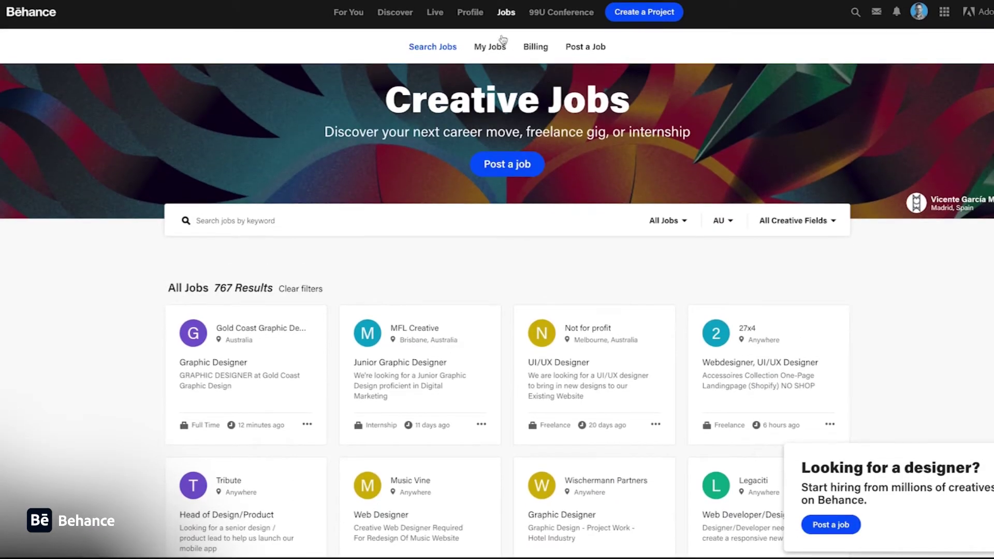
Look over the 99U Conference 'The Creative Self' page and its speaker lineup
click(556, 13)
scroll(500, 236, down, 14)
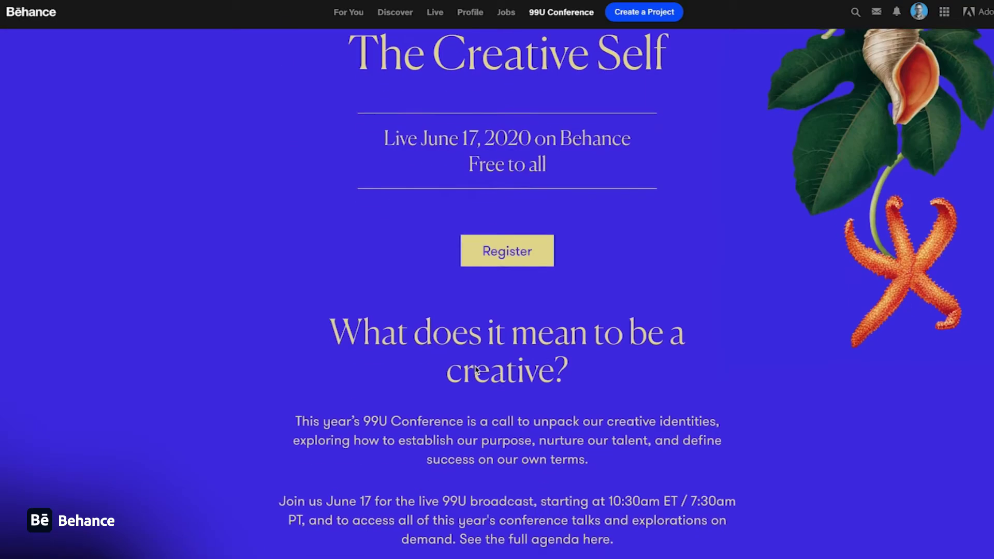
scroll(477, 370, down, 1)
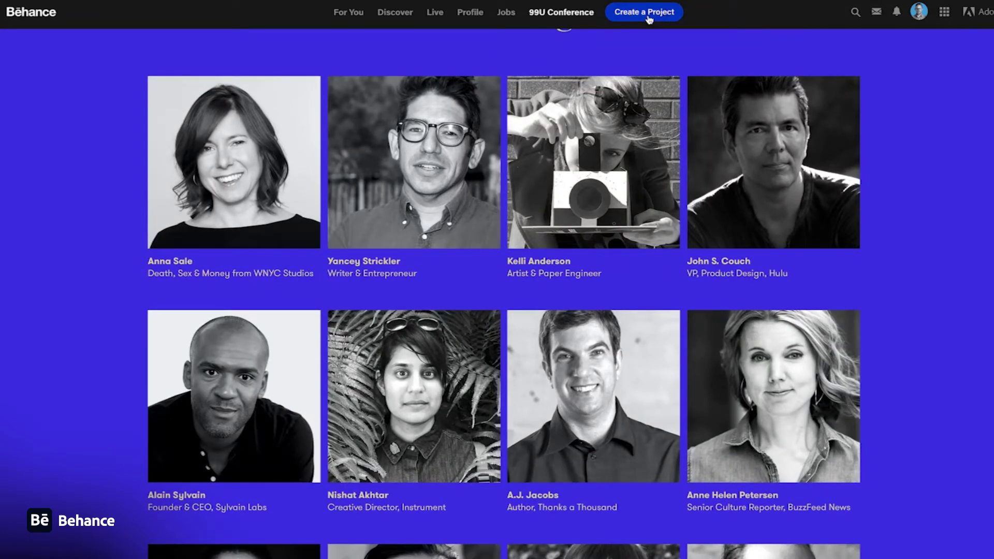
click(648, 16)
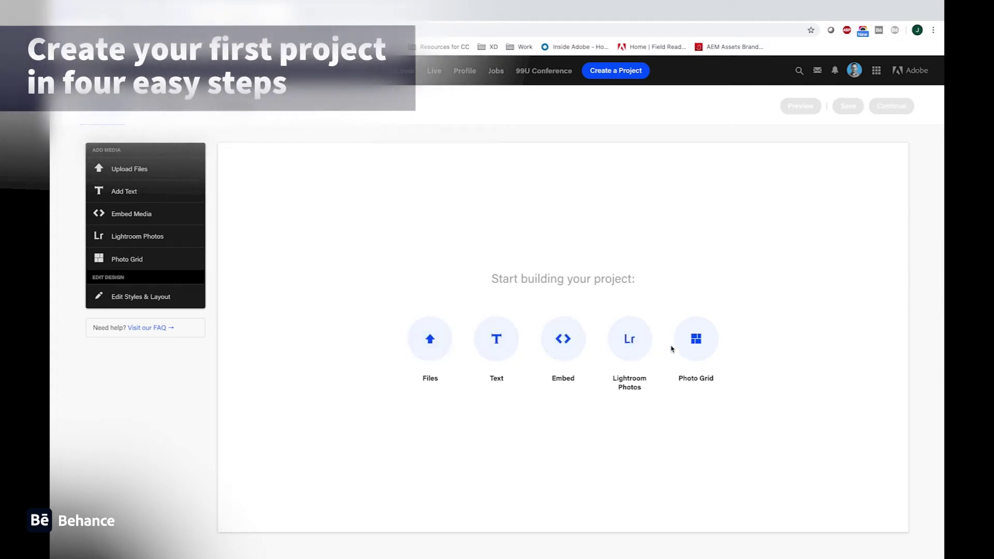
Start a Photo Grid and upload the eight photos arizona-02.jpg through arizona-09.jpg
click(696, 341)
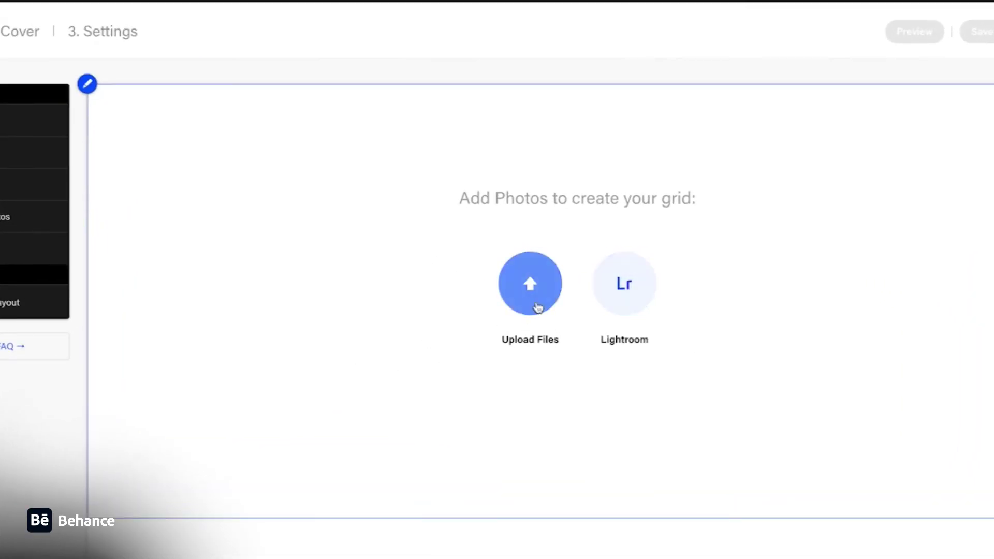
click(532, 286)
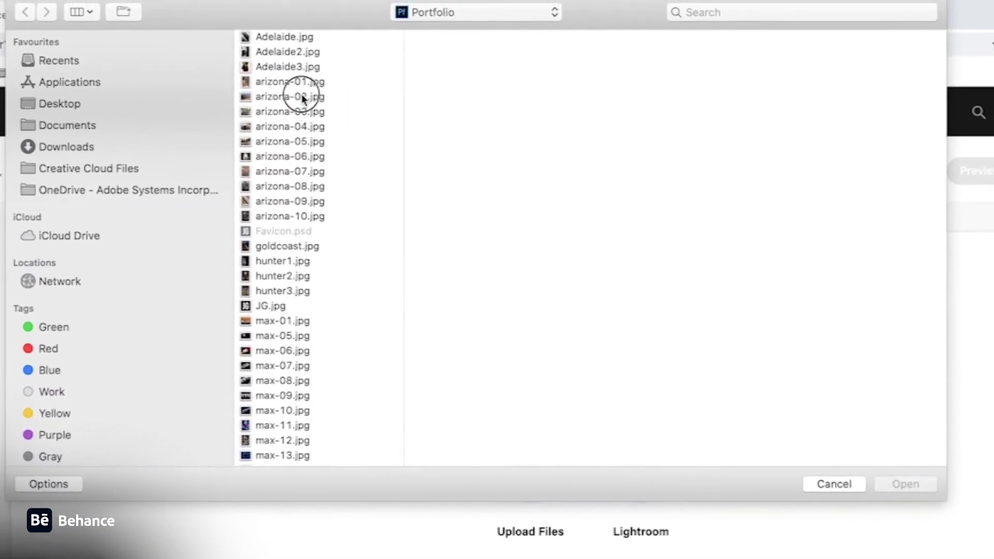
click(304, 93)
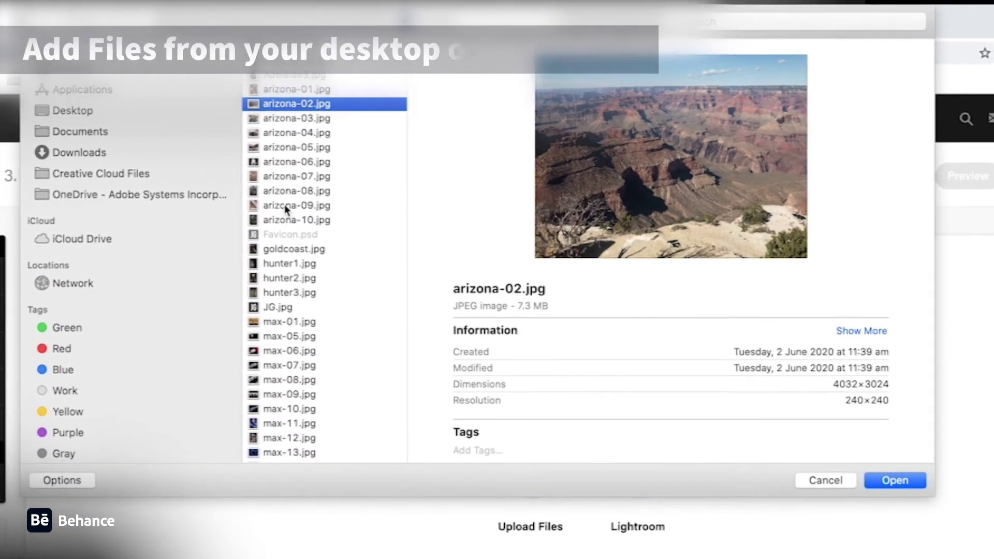
shift+click(286, 205)
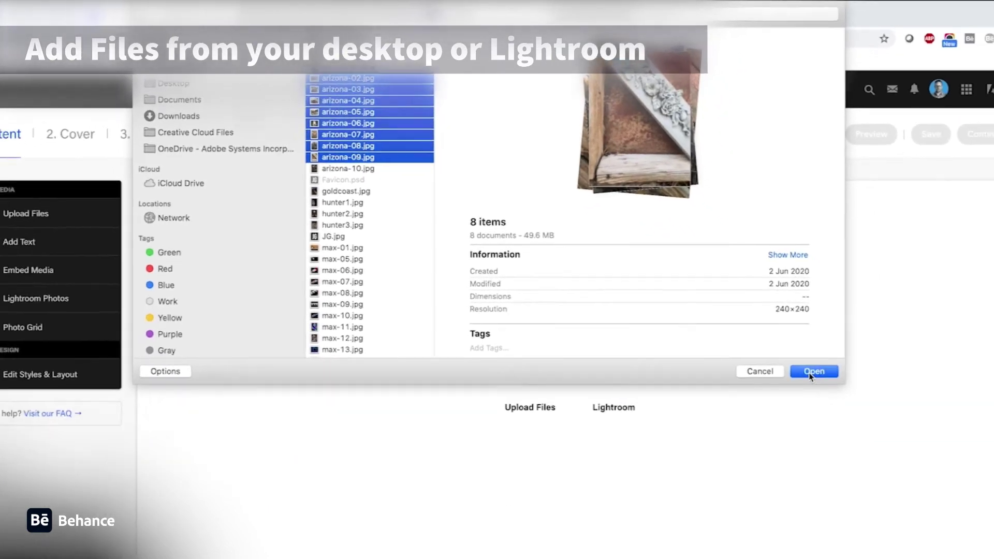
click(868, 443)
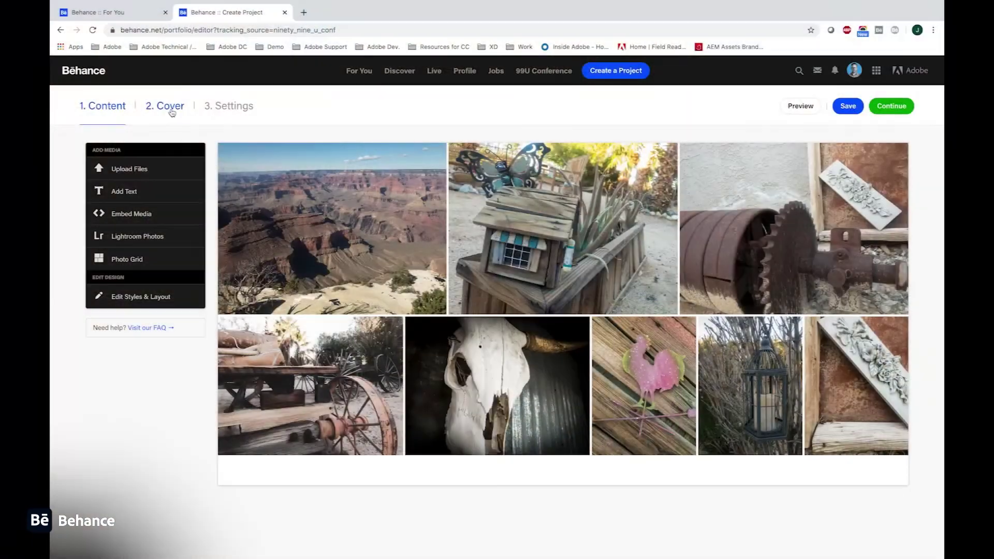
Crop a zoomed-in wagon-wheel photo as the cover and title the project 'Arizona shoot'
click(171, 108)
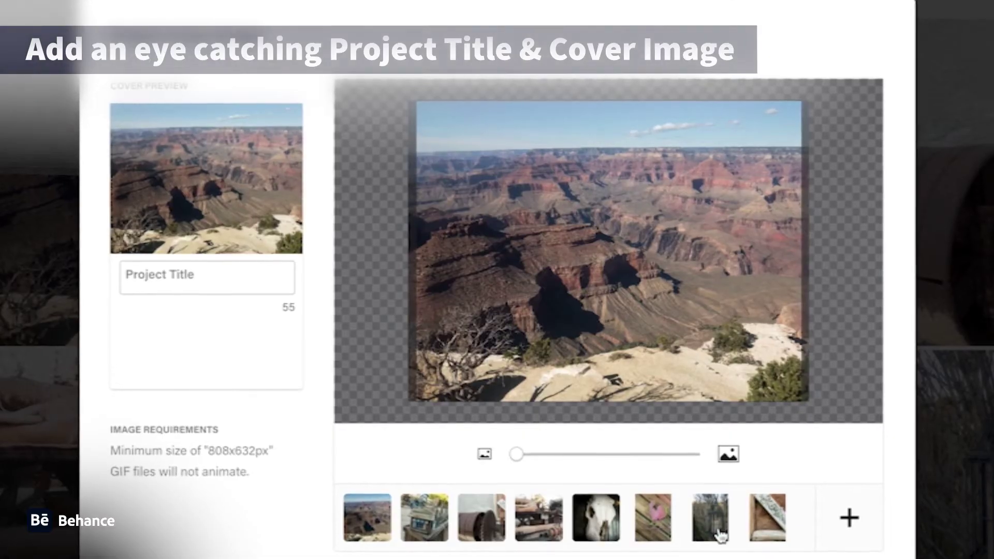
click(539, 517)
click(568, 457)
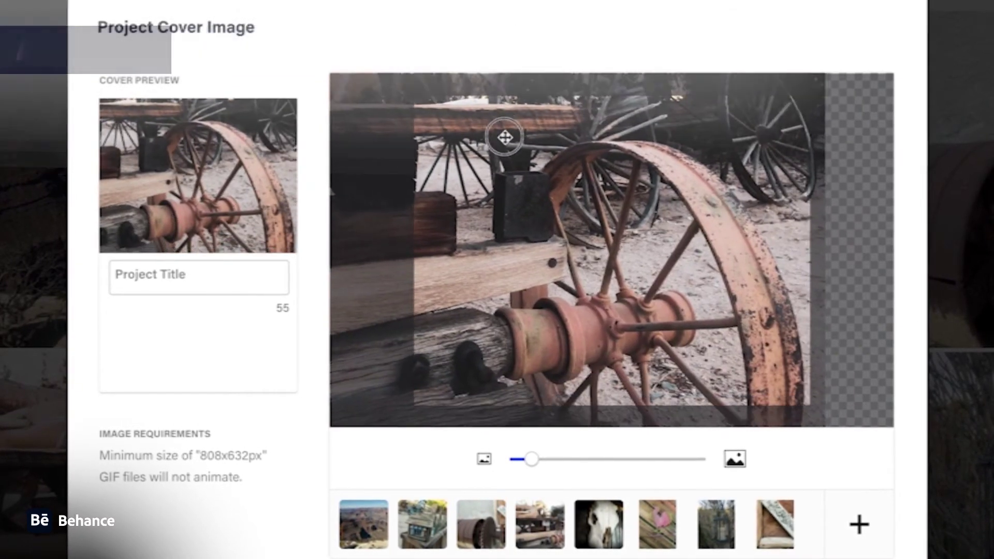
click(173, 267)
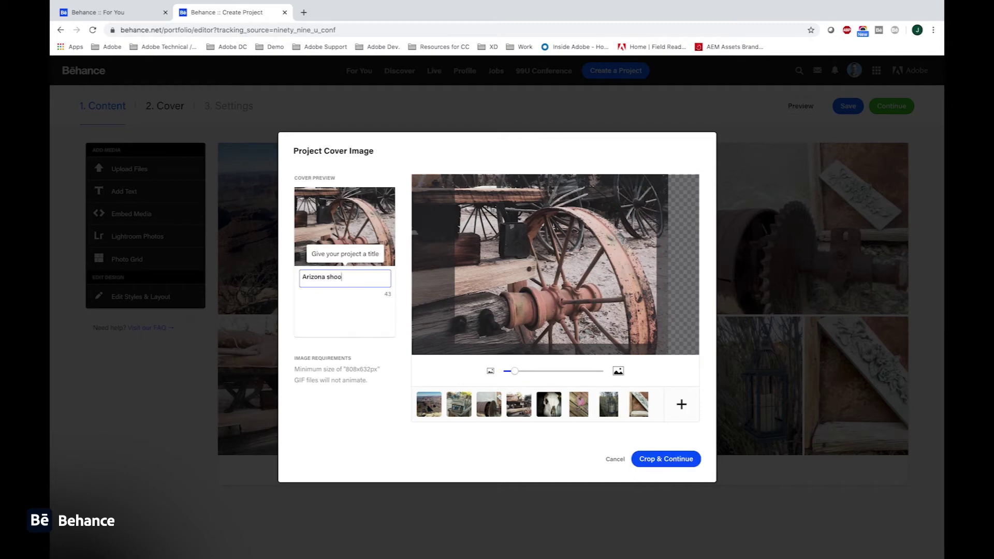
click(678, 460)
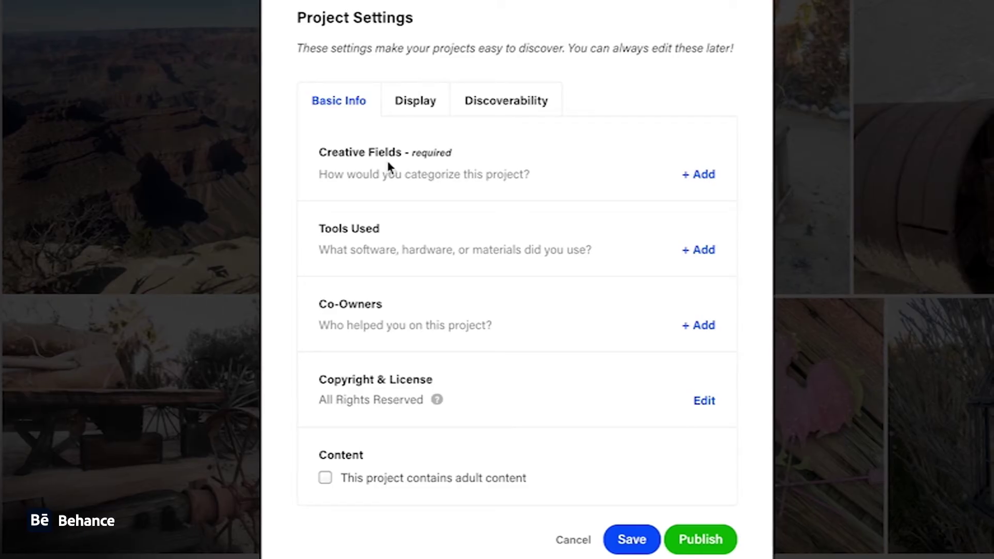
Set the project's creative field to Photography
click(694, 174)
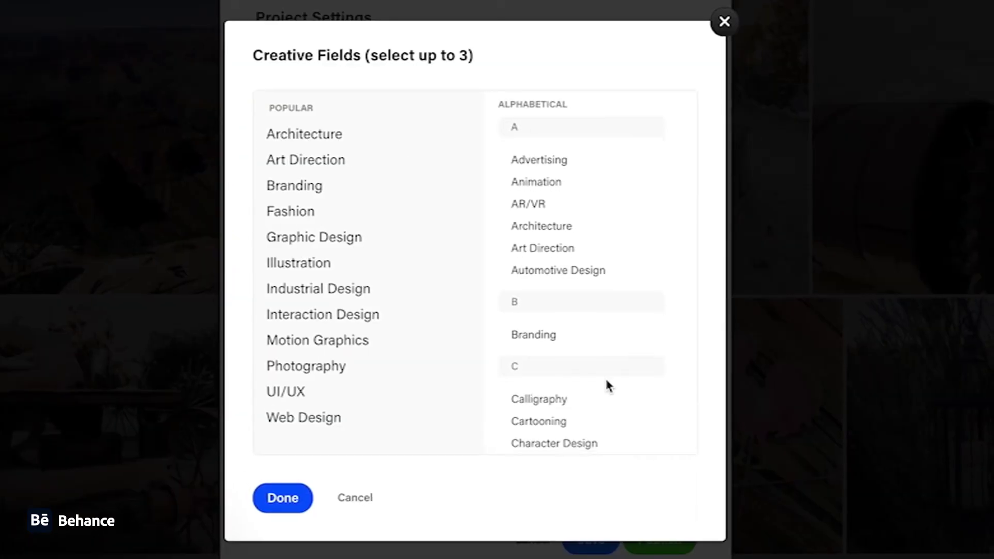
scroll(607, 386, down, 20)
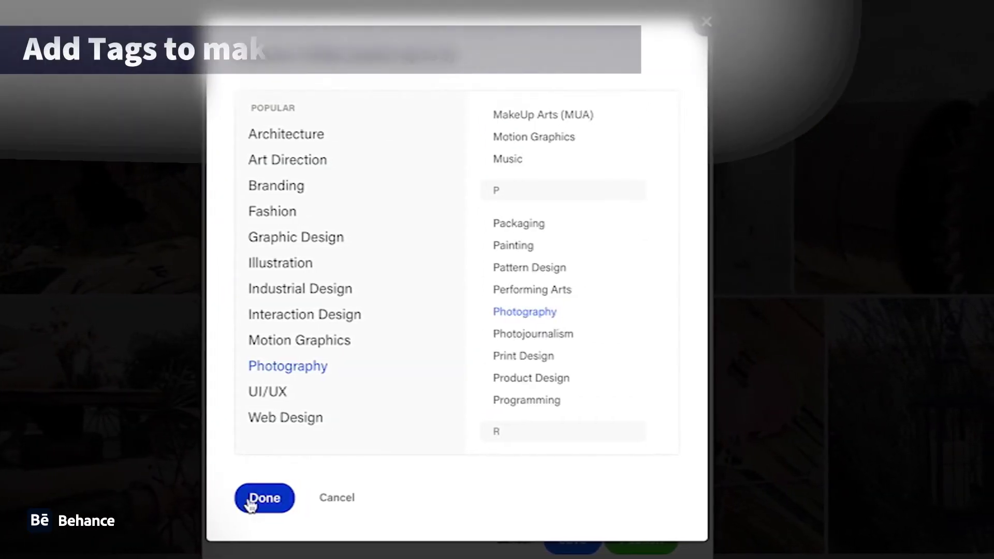
click(253, 498)
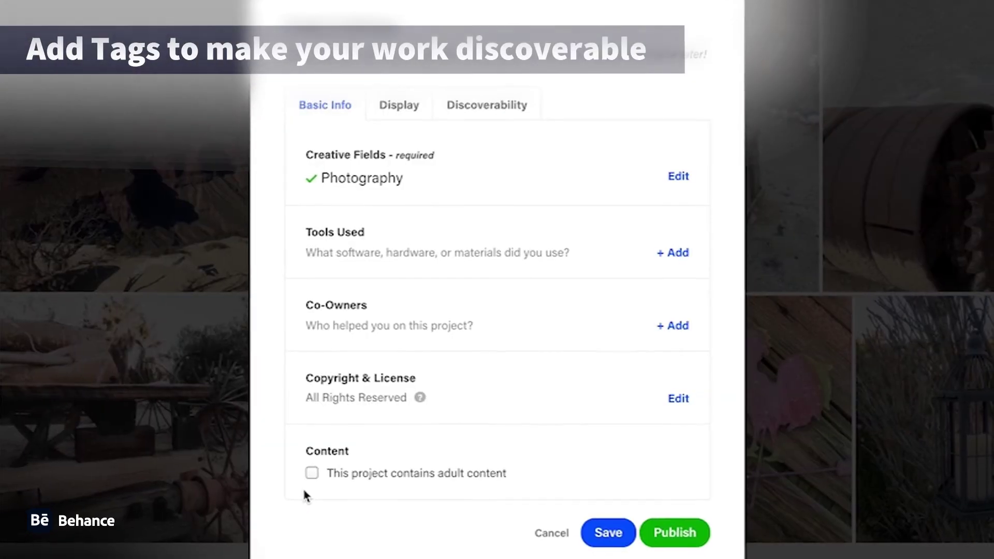
Add Apple IPhone and Lightroom CC as the tools used
click(670, 253)
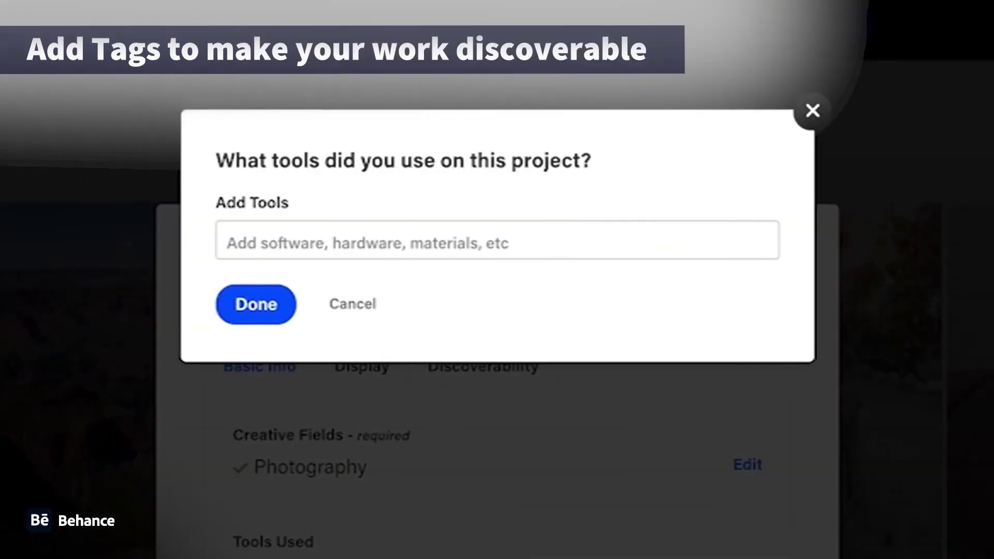
click(394, 240)
text(iphone)
click(381, 264)
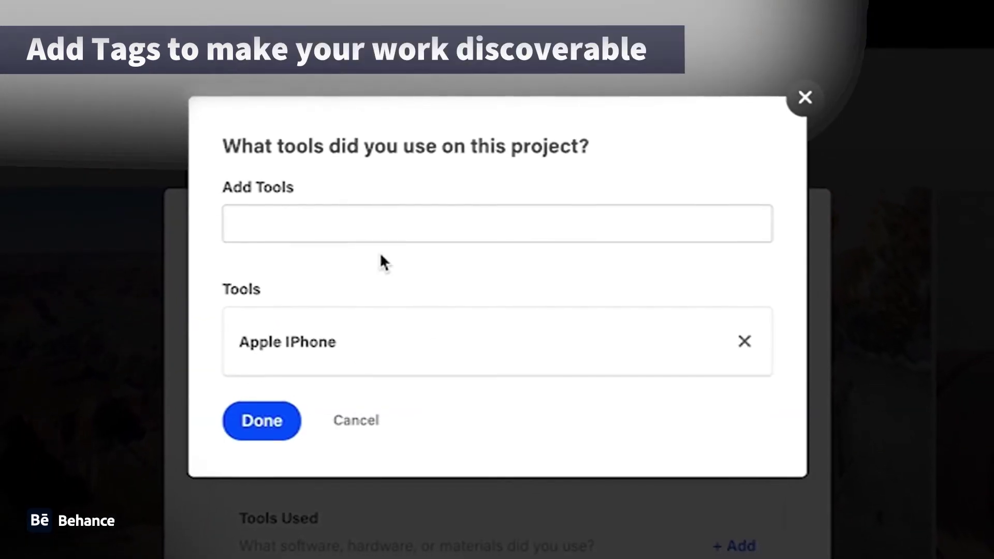
text(lightroom)
click(368, 405)
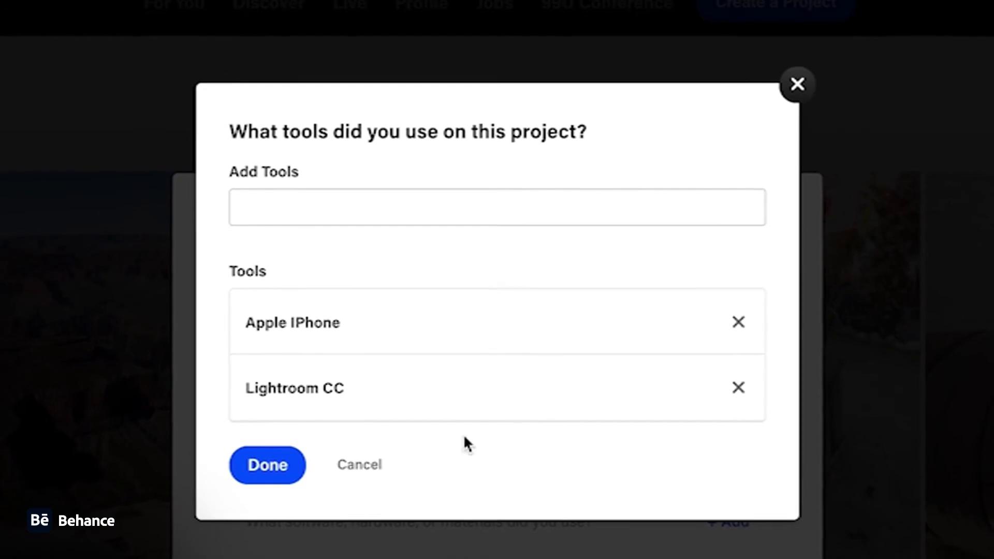
click(272, 466)
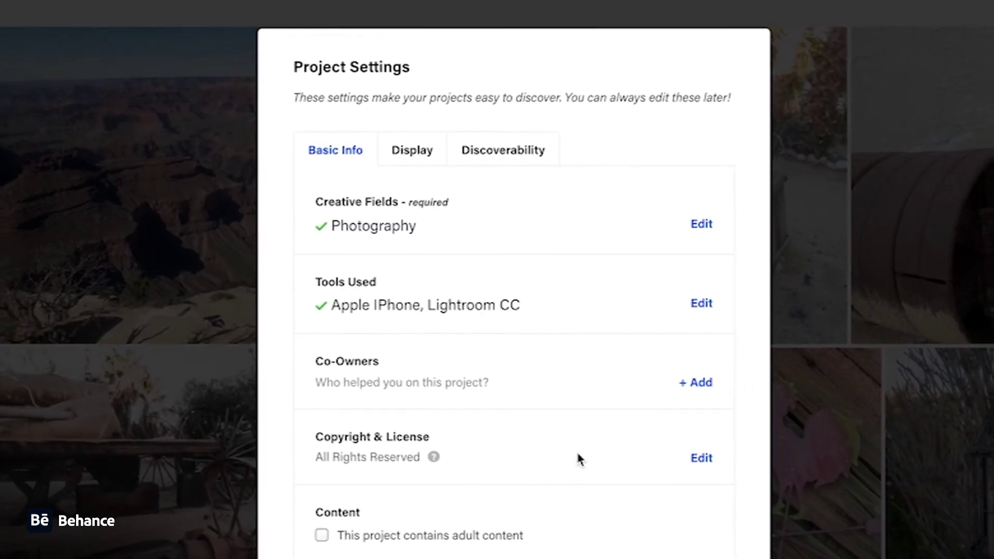
click(420, 156)
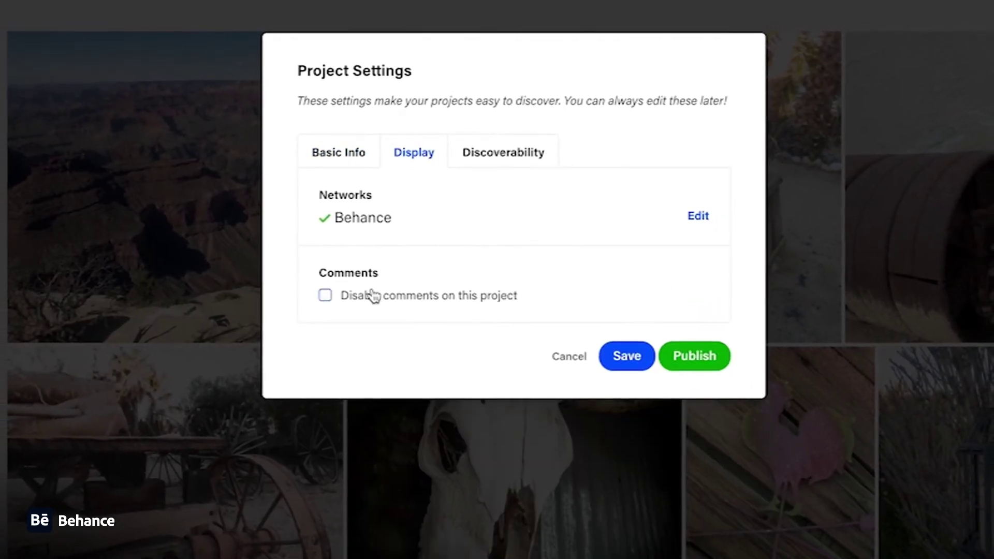
Enter description 'Shoot done at Arizona using my iPhone' and tags photography and lightroom mobile
click(504, 155)
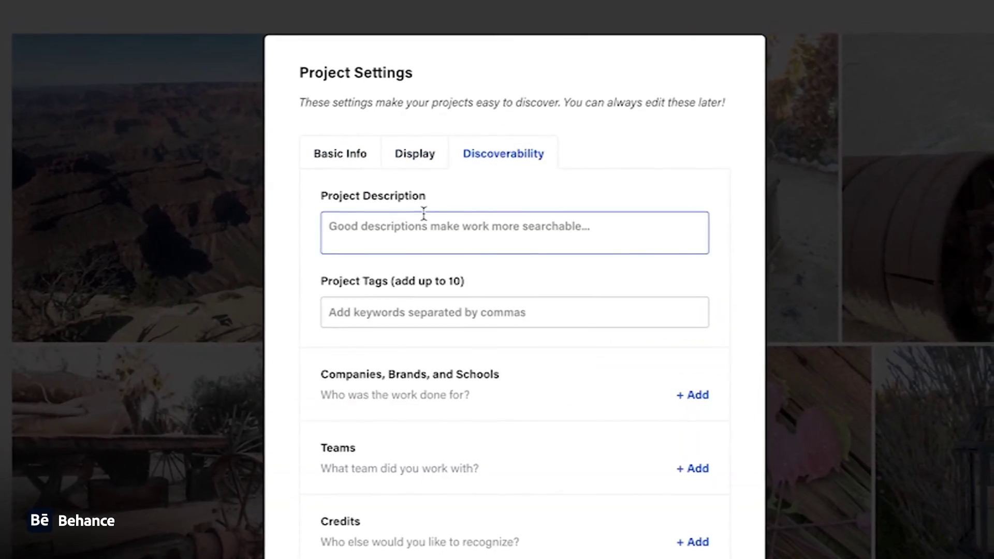
text(Shoot done at Arizona using my i)
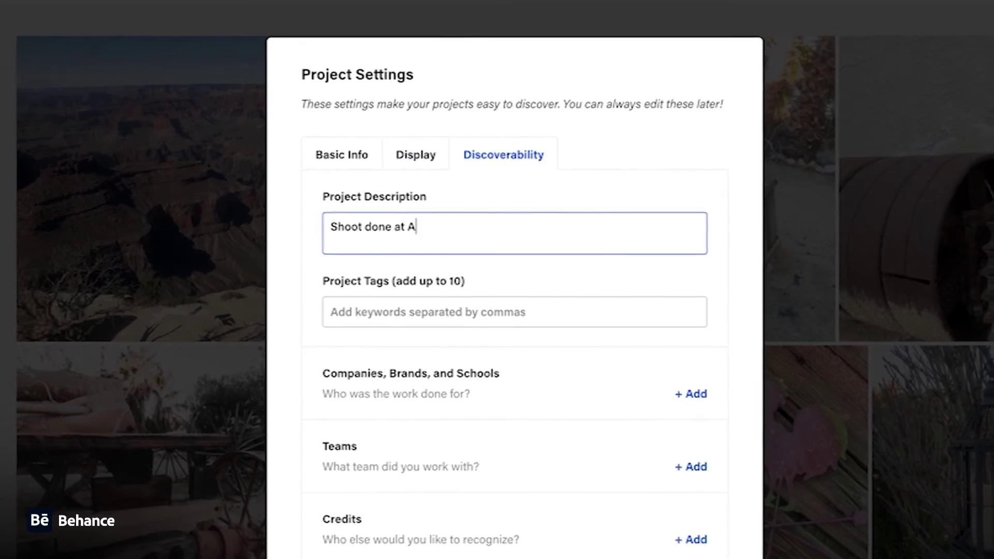
text(Phone)
key(Tab)
text(photography)
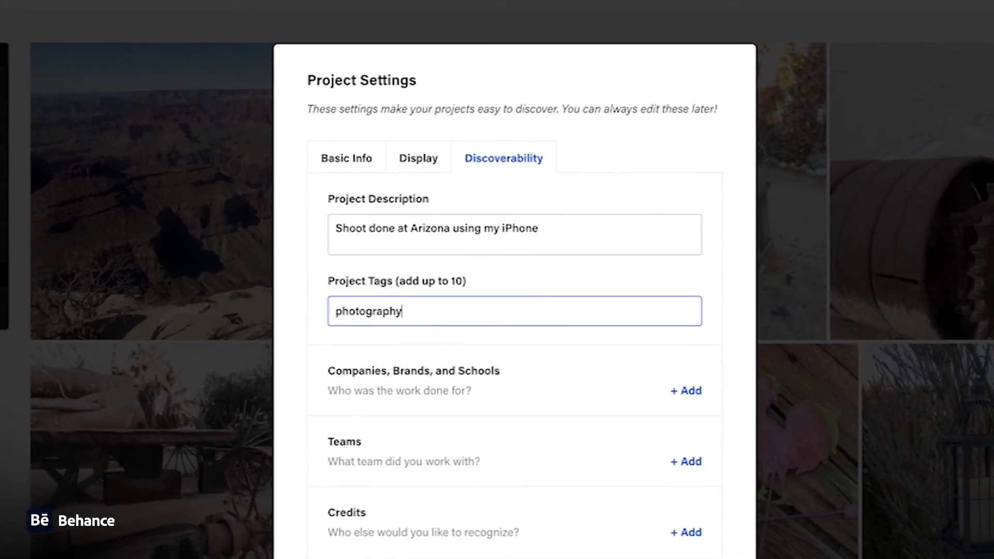
key(Return)
text(lightroom mobile)
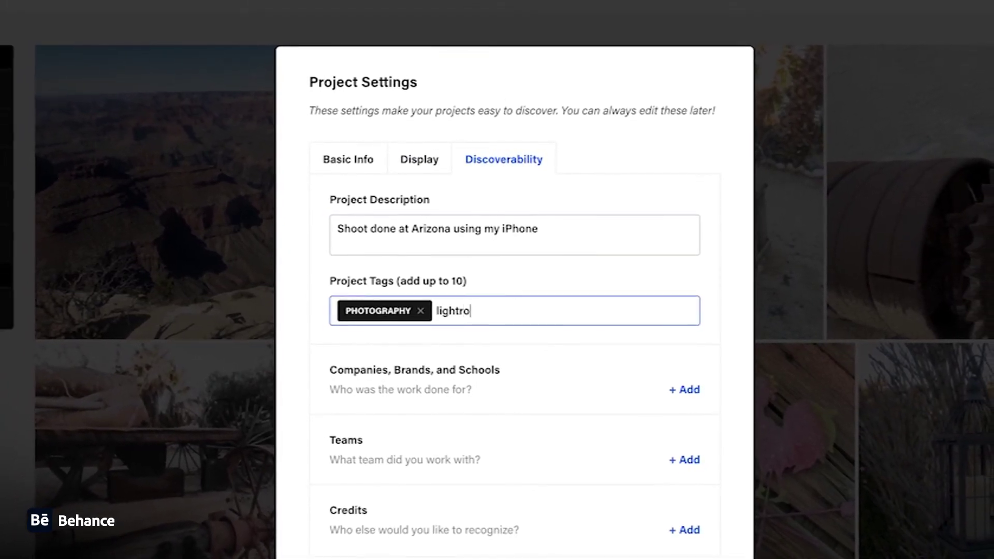
key(Return)
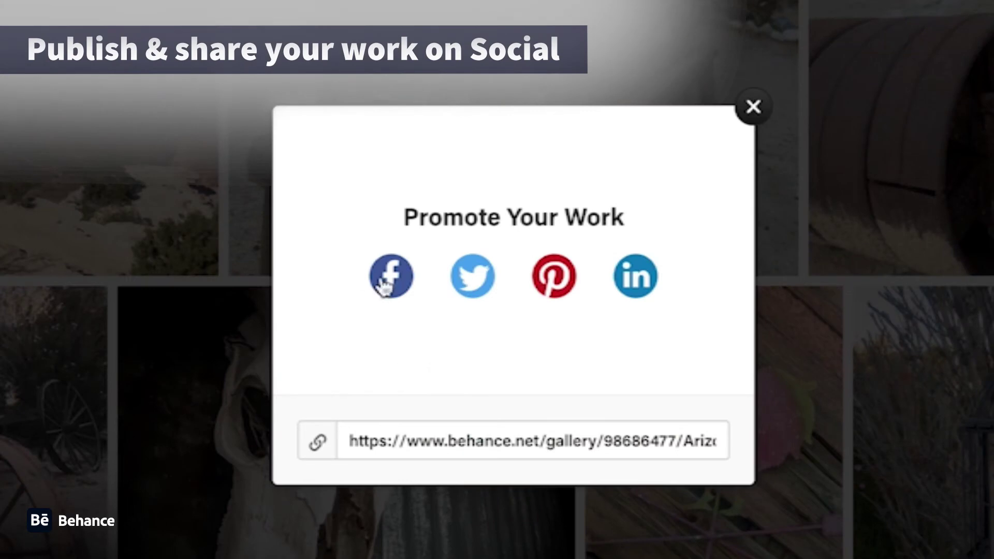
Dismiss the Promote Your Work dialog and browse the published Arizona shoot photo grid
click(754, 109)
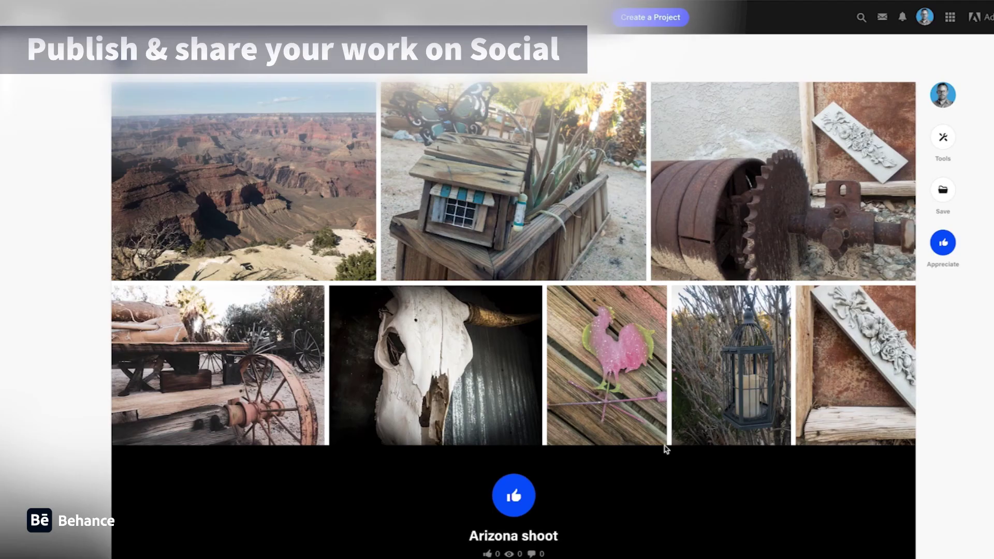
scroll(654, 480, down, 1)
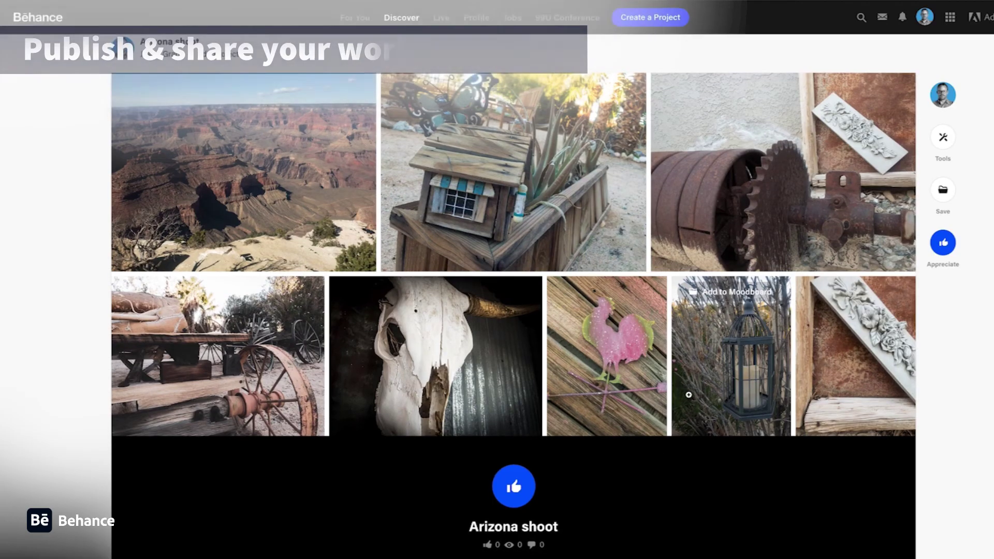
scroll(689, 398, down, 6)
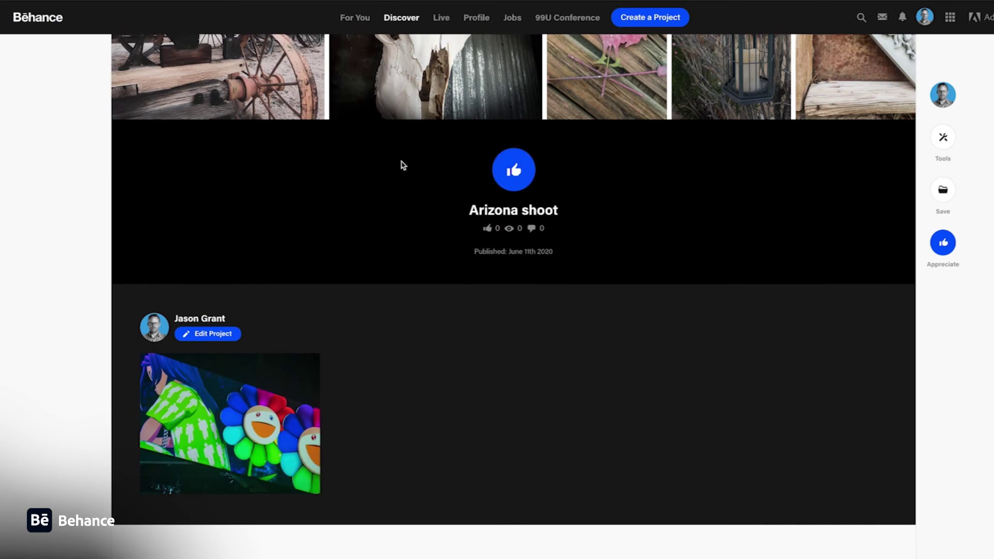
scroll(403, 165, up, 7)
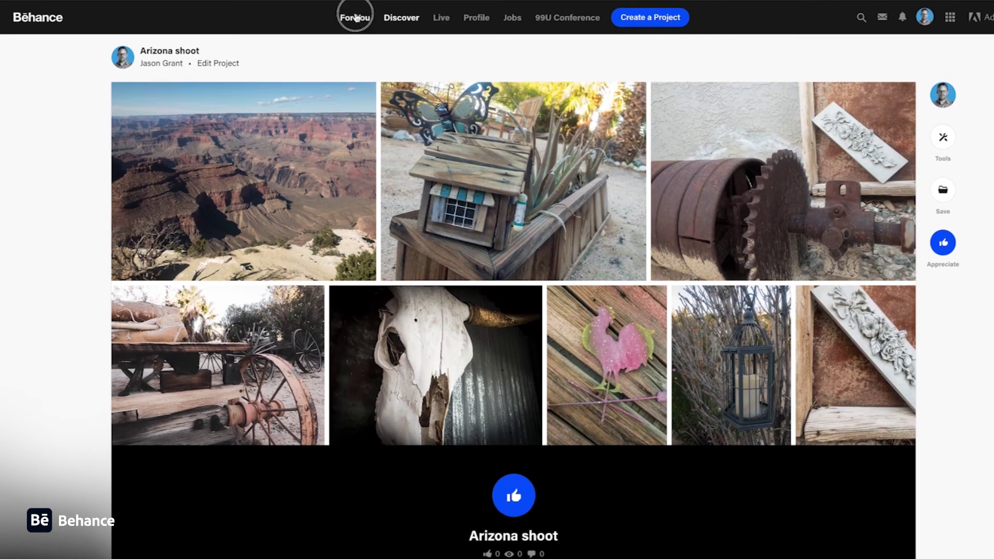
Switch to the For You feed, where Arizona shoot appears first marked NEW
click(357, 18)
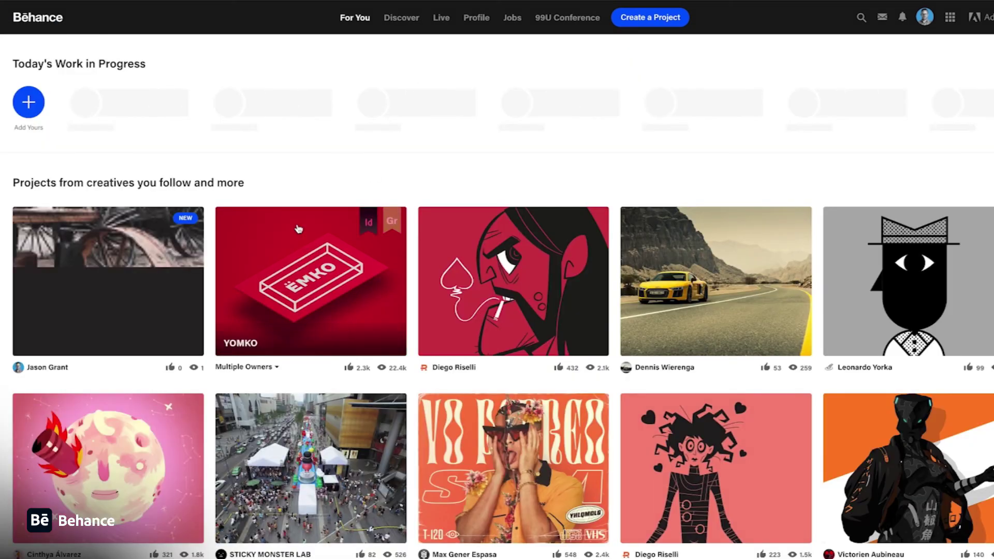